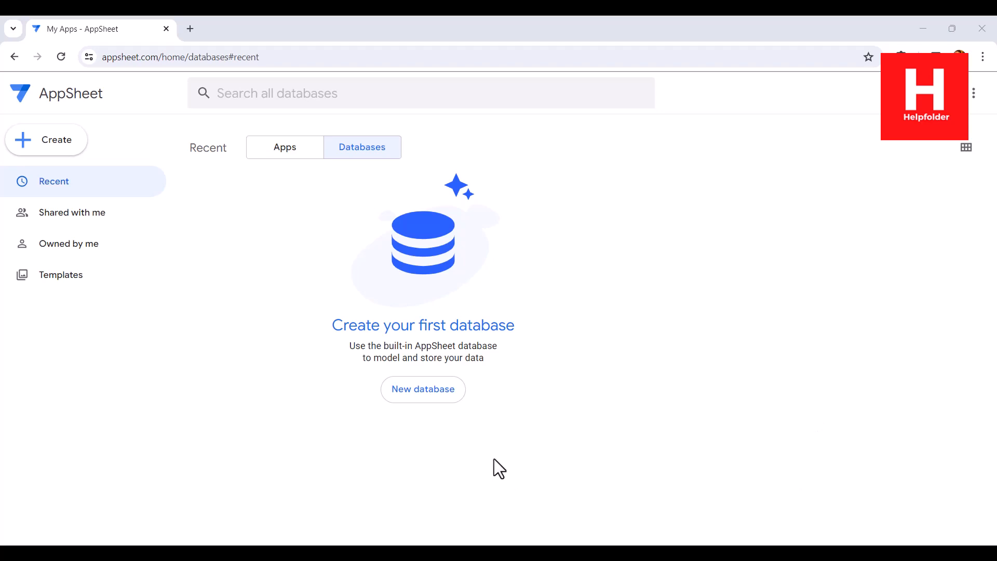
- Create a new database and add a second table named beverage to it
{"action": "left_click", "coordinate": [415, 389]}
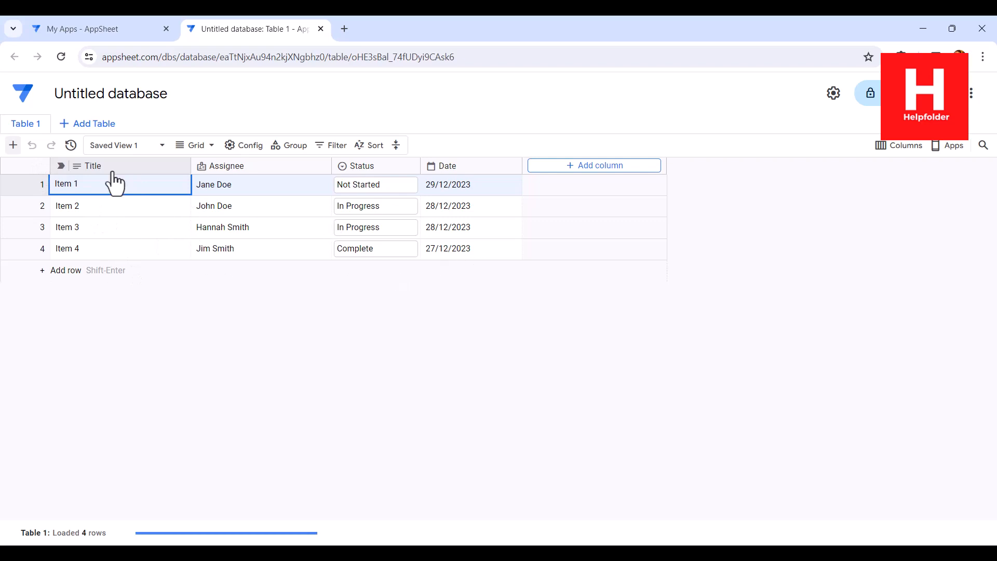
{"action": "left_click", "coordinate": [90, 125]}
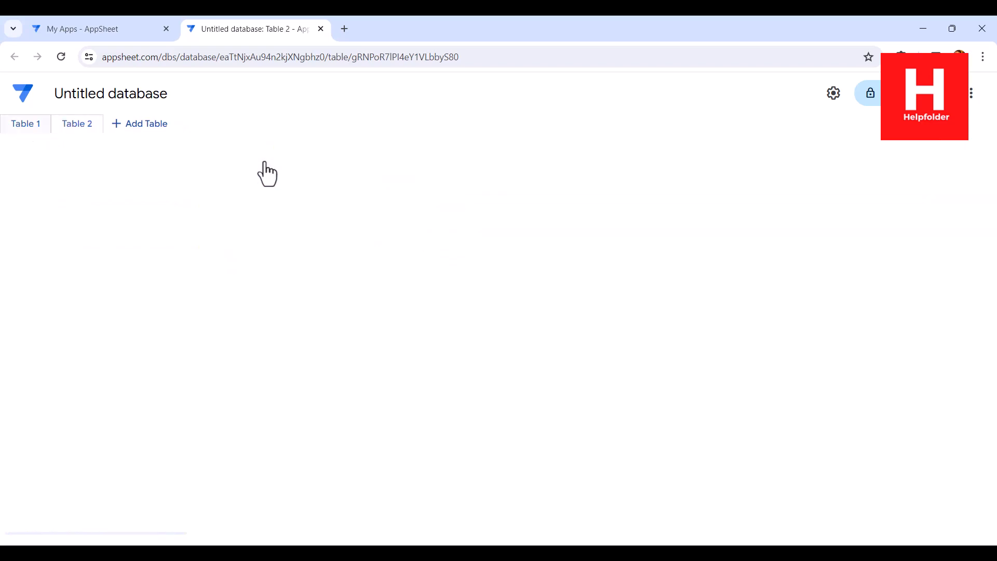
{"action": "left_click", "coordinate": [96, 127]}
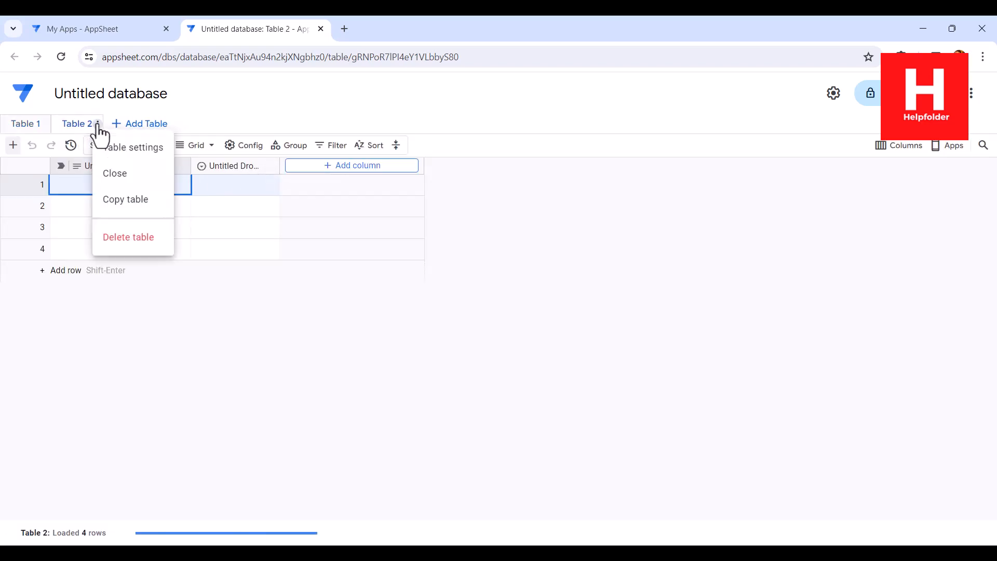
{"action": "left_click", "coordinate": [130, 155]}
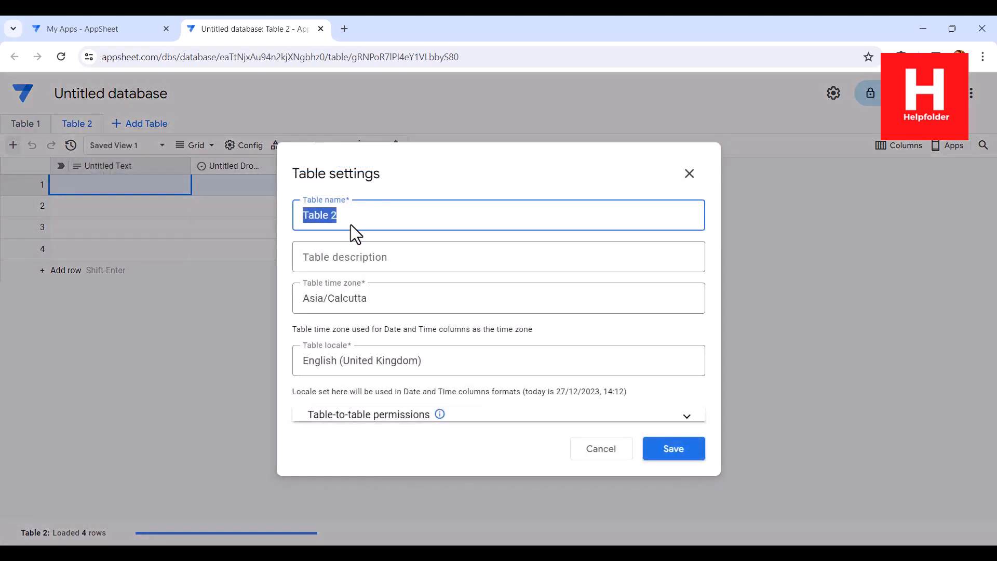
{"action": "type", "text": "beverage"}
{"action": "left_click", "coordinate": [660, 447]}
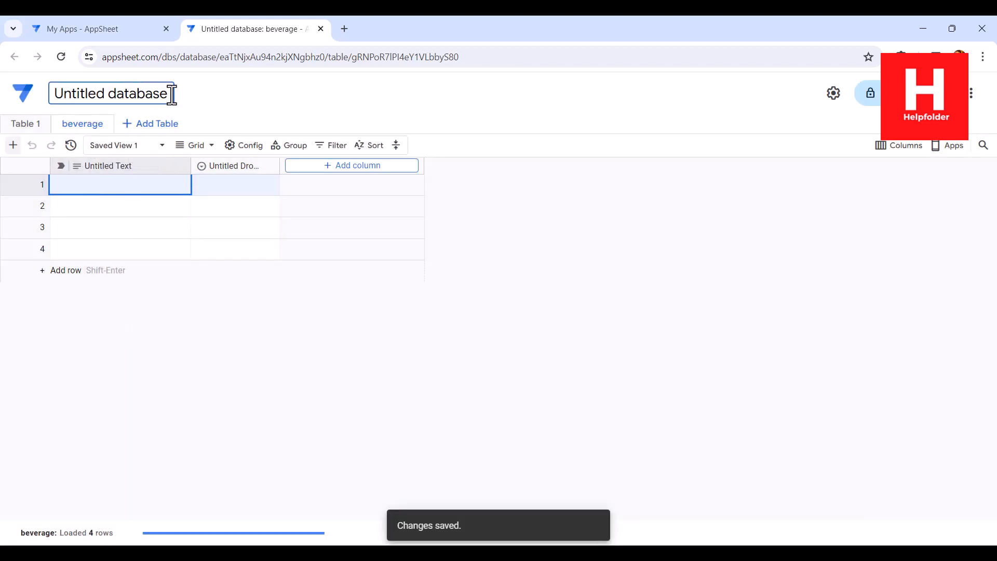
- Rename the untitled database as mydb
{"action": "left_click_drag", "start_coordinate": [172, 93], "coordinate": [38, 96]}
{"action": "type", "text": "mydb"}
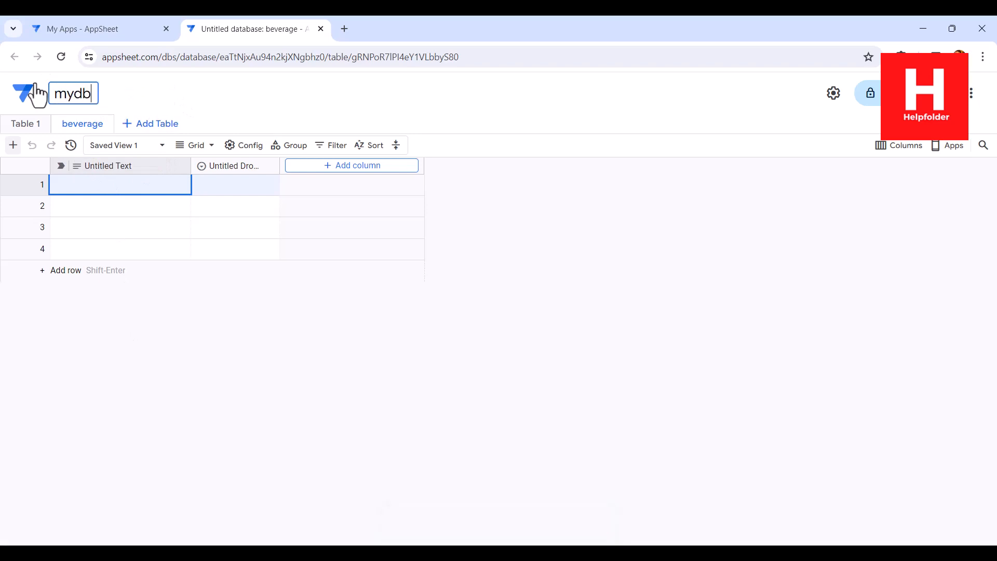
{"action": "left_click", "coordinate": [247, 96]}
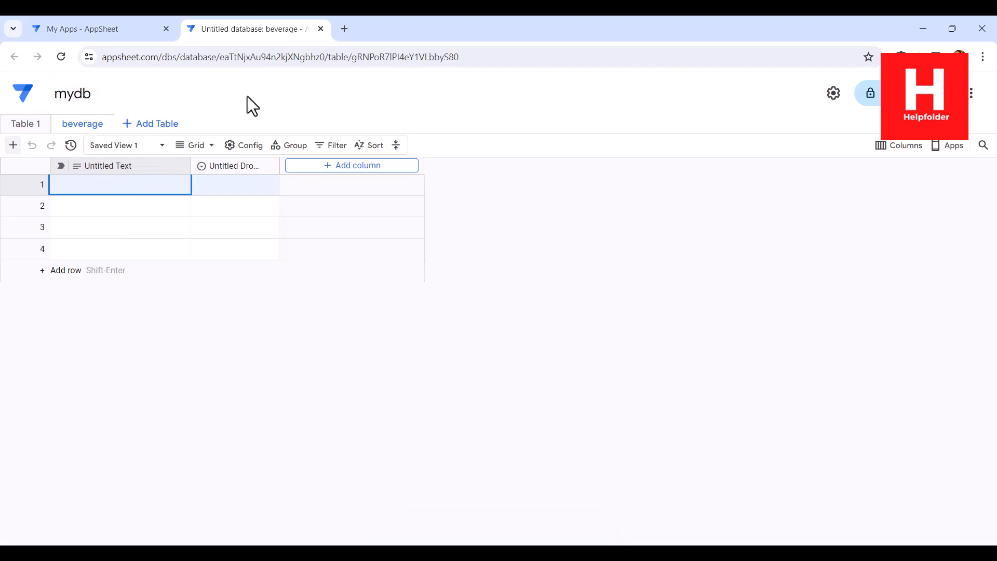
- Delete the untitled dropdown column from the beverage table
{"action": "left_click", "coordinate": [269, 167]}
{"action": "left_click", "coordinate": [309, 457]}
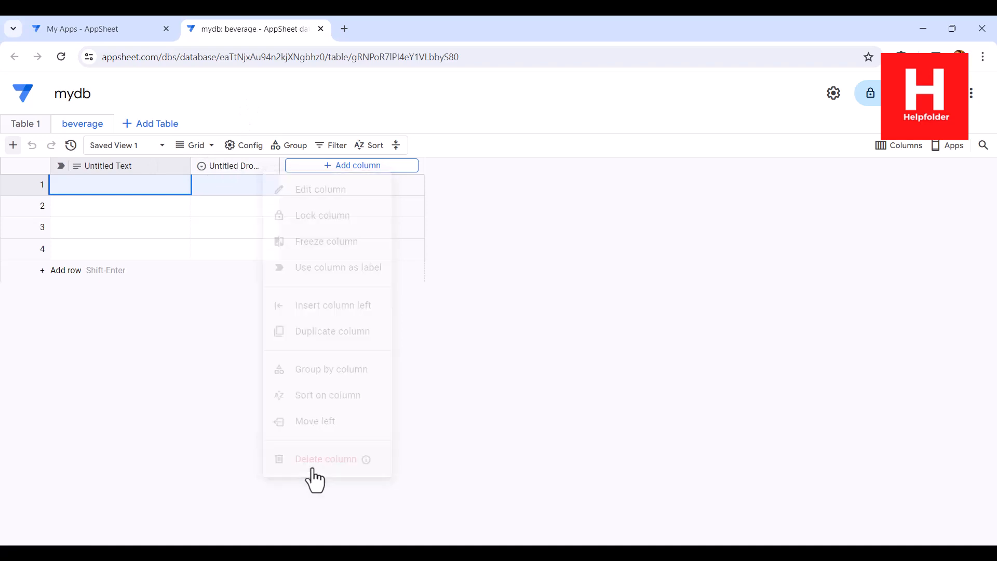
{"action": "left_click", "coordinate": [566, 340]}
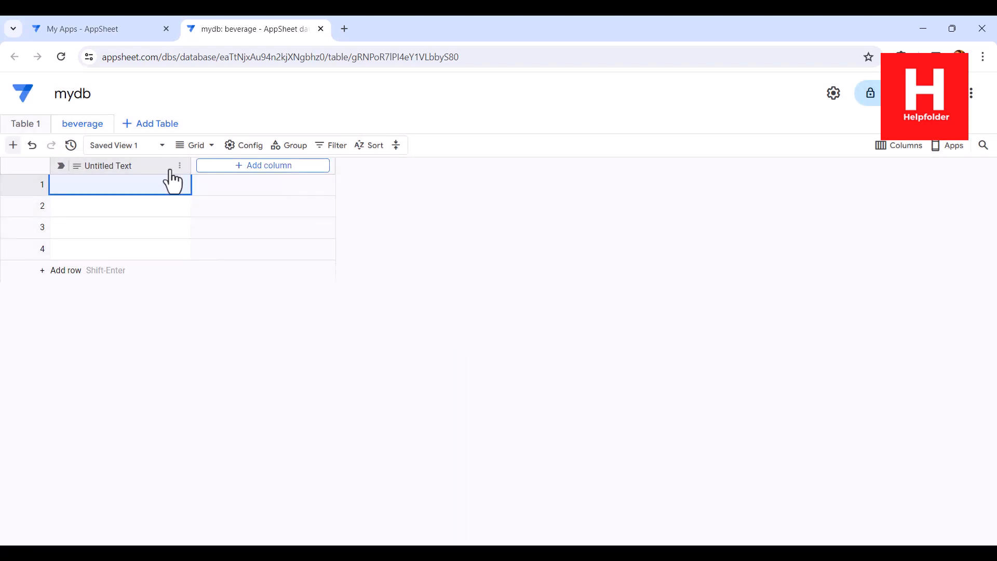
- Add a Text column named Item Name to the beverage table
{"action": "left_click", "coordinate": [229, 166]}
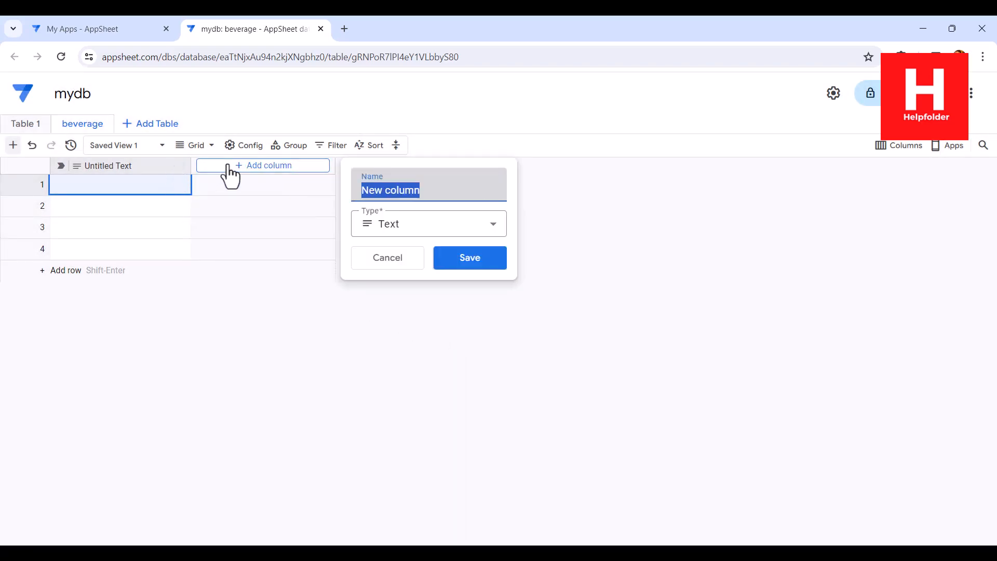
{"action": "type", "text": "Item Name"}
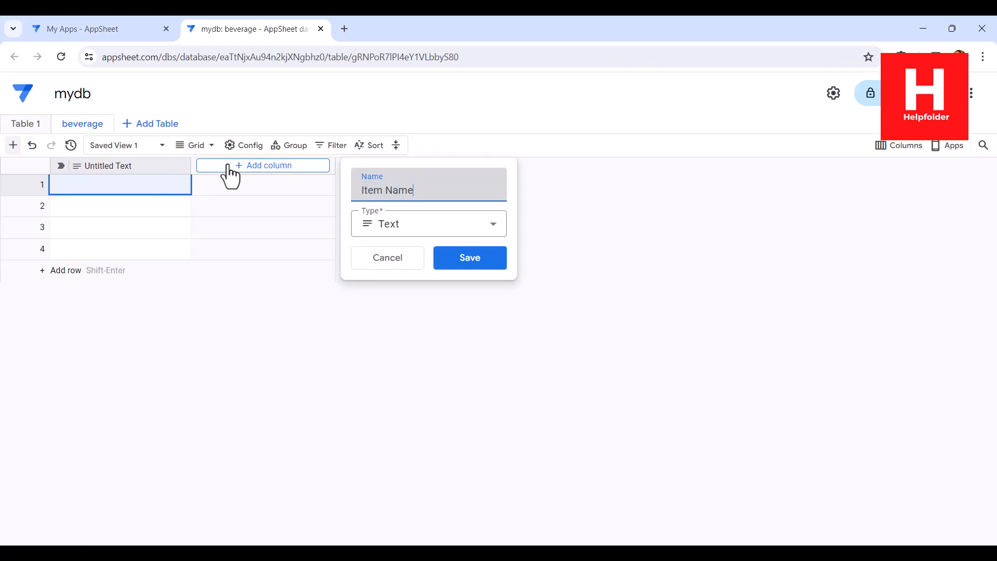
{"action": "left_click", "coordinate": [462, 262]}
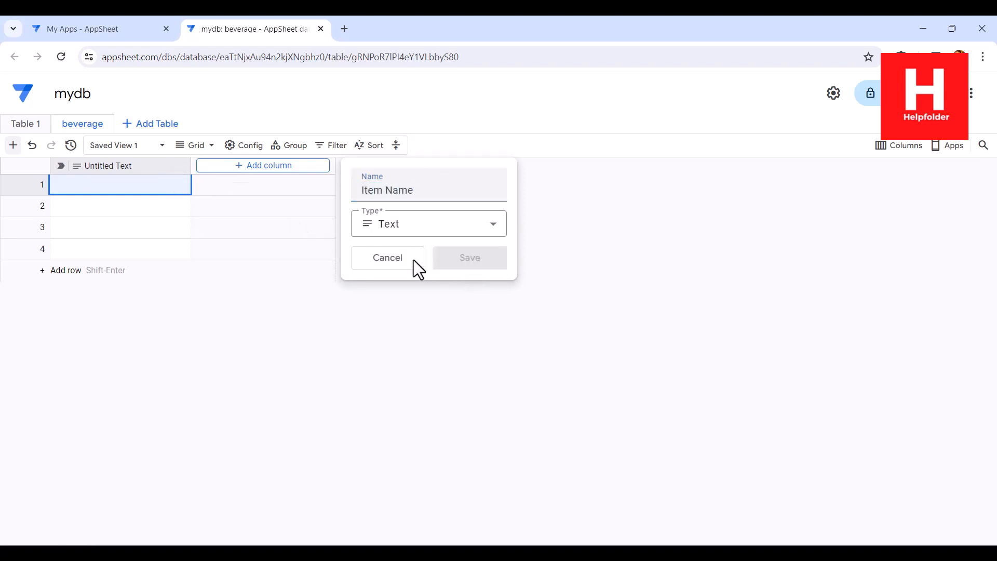
- Use the Item Name column as the table's label and delete the Untitled Text column
{"action": "left_click", "coordinate": [323, 166]}
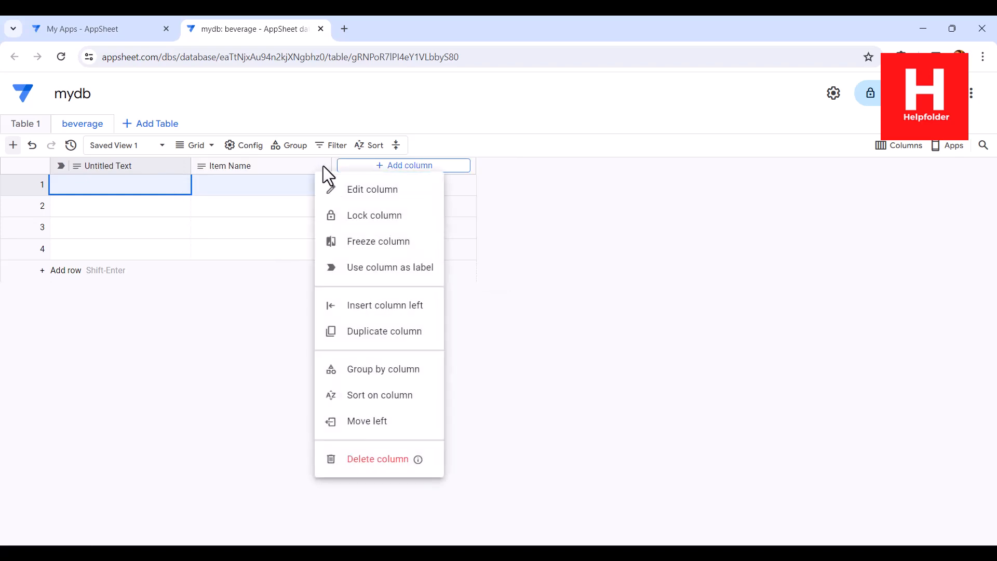
{"action": "left_click", "coordinate": [228, 254]}
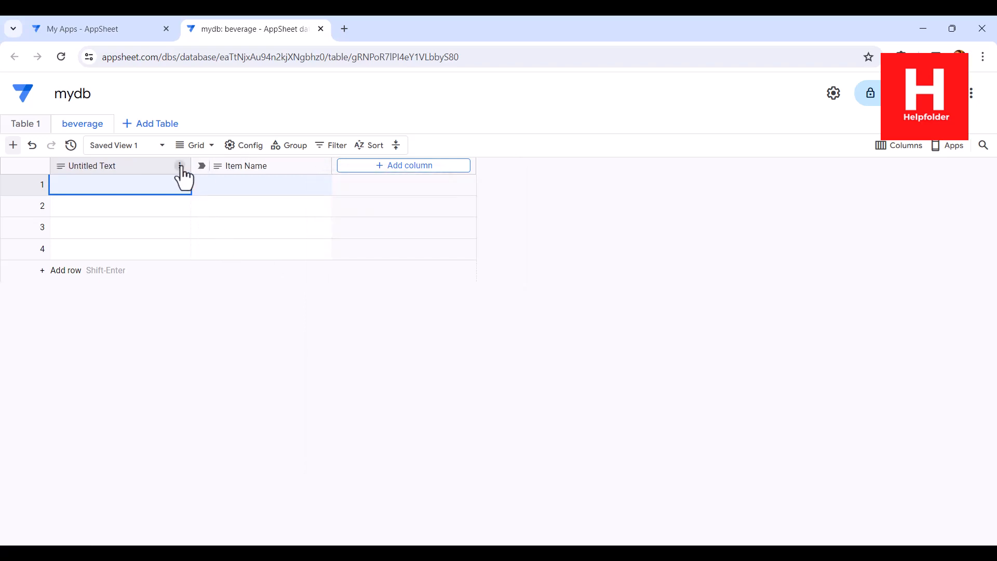
{"action": "left_click", "coordinate": [184, 168]}
{"action": "left_click", "coordinate": [223, 470]}
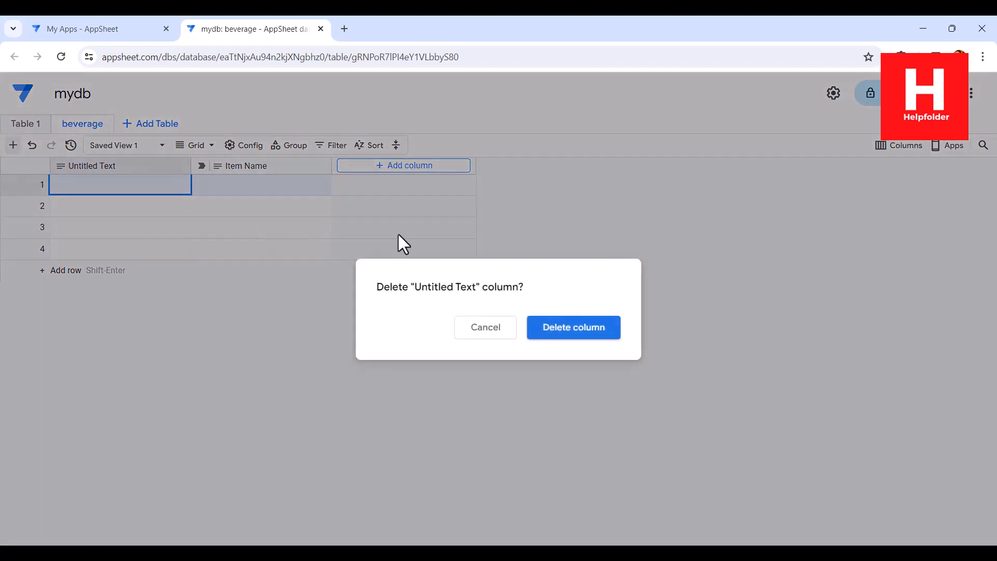
{"action": "left_click", "coordinate": [549, 332]}
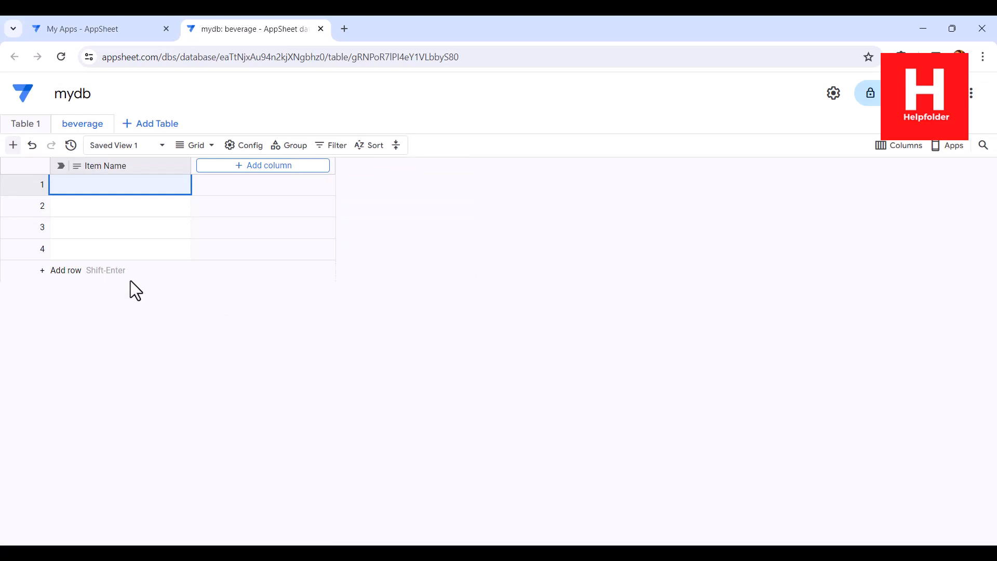
- Start a new column named Type in the beverage table and set its type to Enum
{"action": "left_click", "coordinate": [243, 166]}
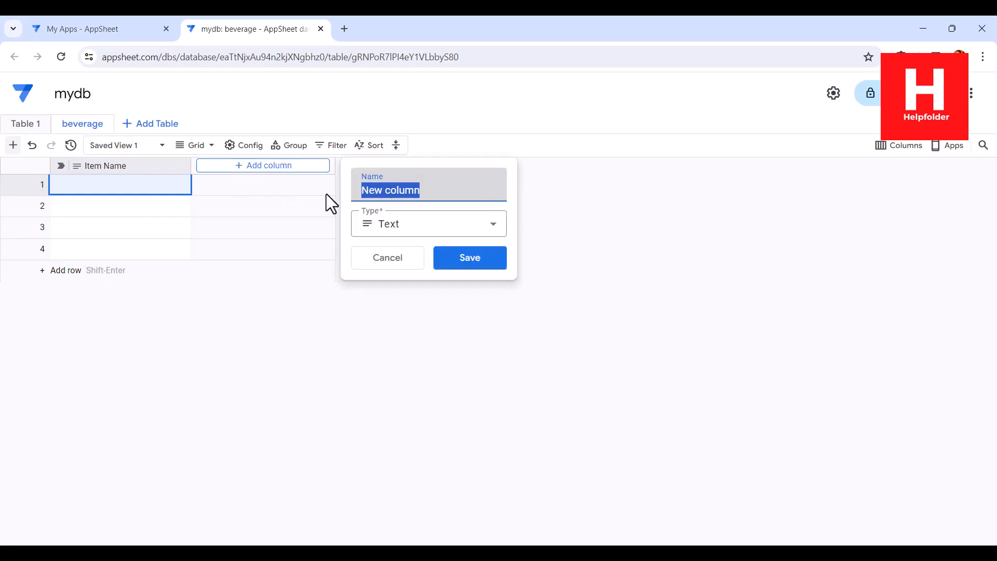
{"action": "type", "text": "Type"}
{"action": "left_click", "coordinate": [403, 228]}
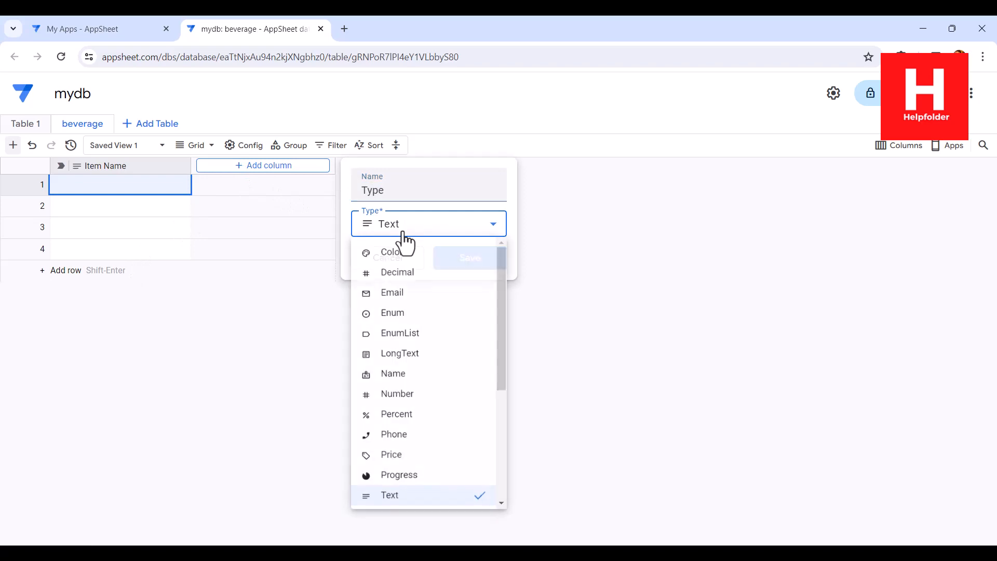
{"action": "left_click", "coordinate": [398, 318]}
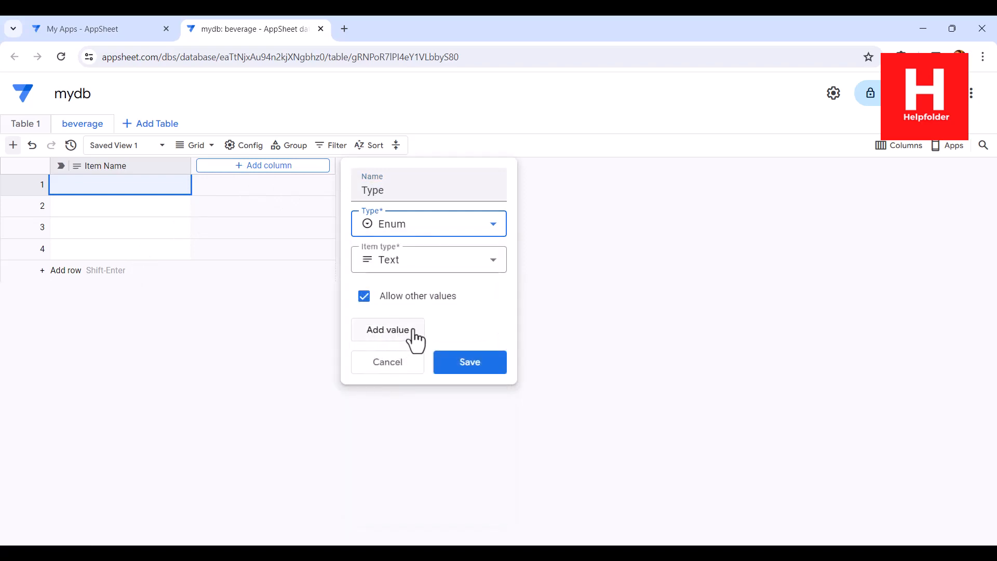
- Give the Type column the values Beer, Wine, Alcohol, Soft Drink and Misc, and save the column
{"action": "left_click", "coordinate": [415, 342]}
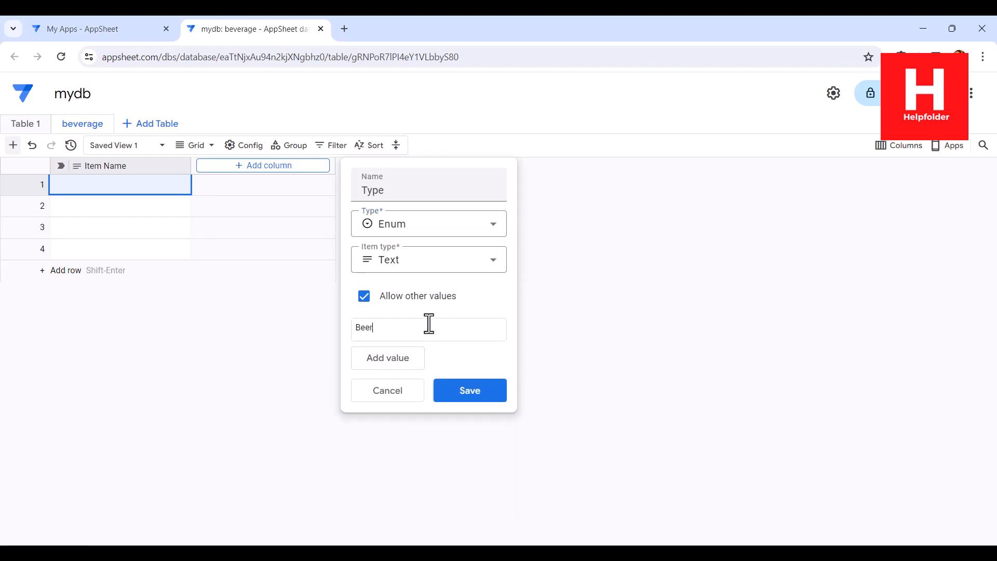
{"action": "left_click", "coordinate": [400, 363]}
{"action": "type", "text": "Wine"}
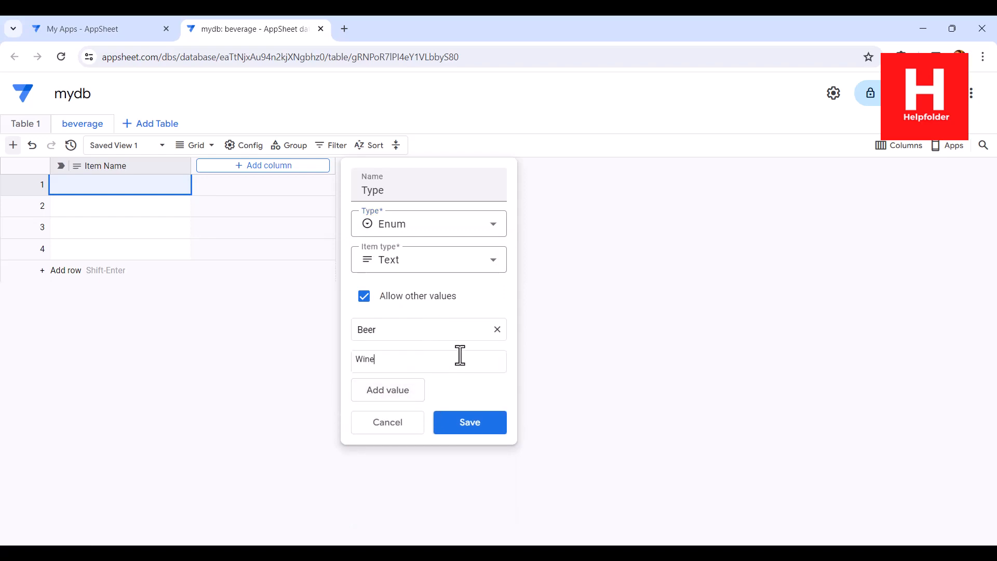
{"action": "left_click", "coordinate": [392, 396]}
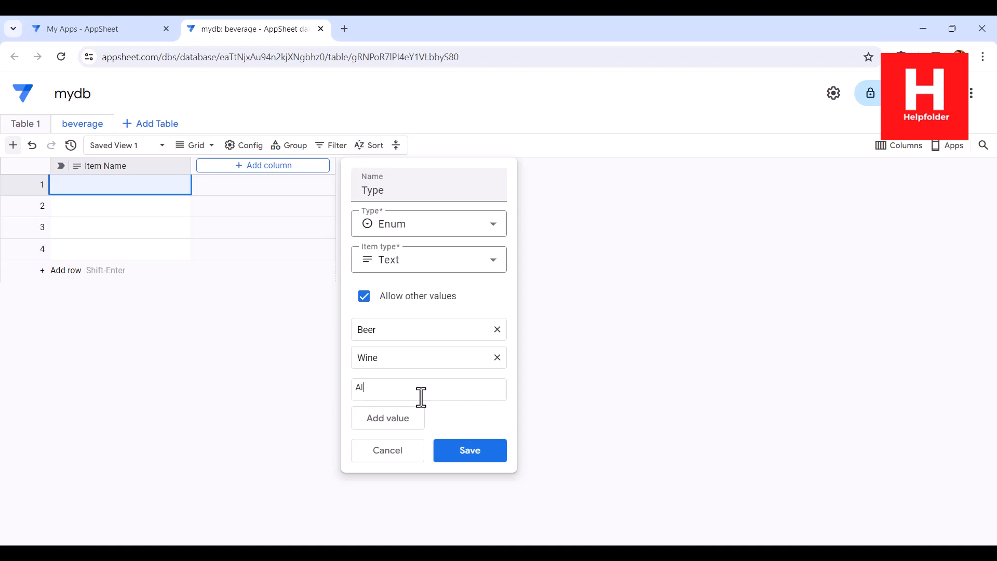
{"action": "type", "text": "Alcohol"}
{"action": "key", "text": "Return"}
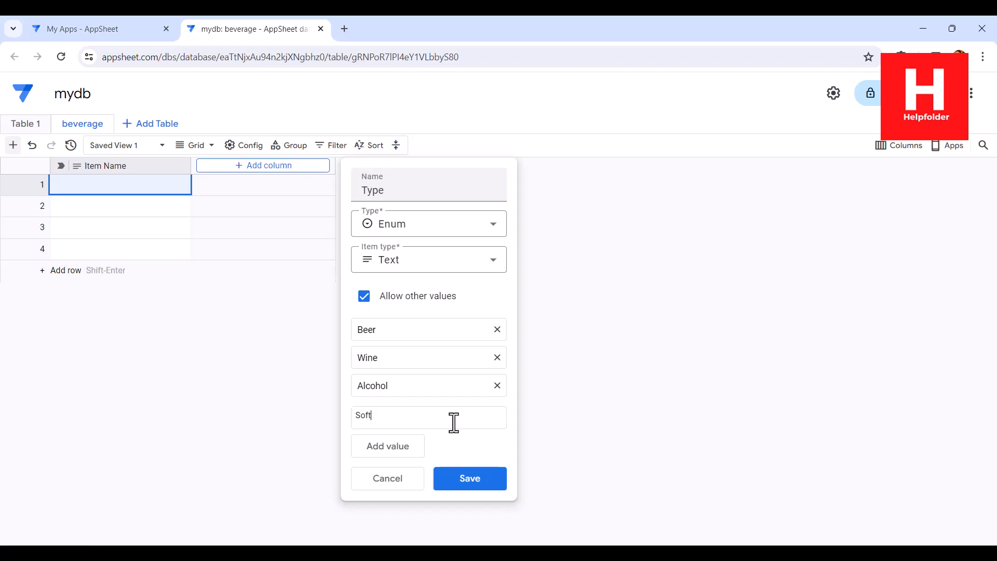
{"action": "type", "text": "Soft Drink"}
{"action": "key", "text": "Return"}
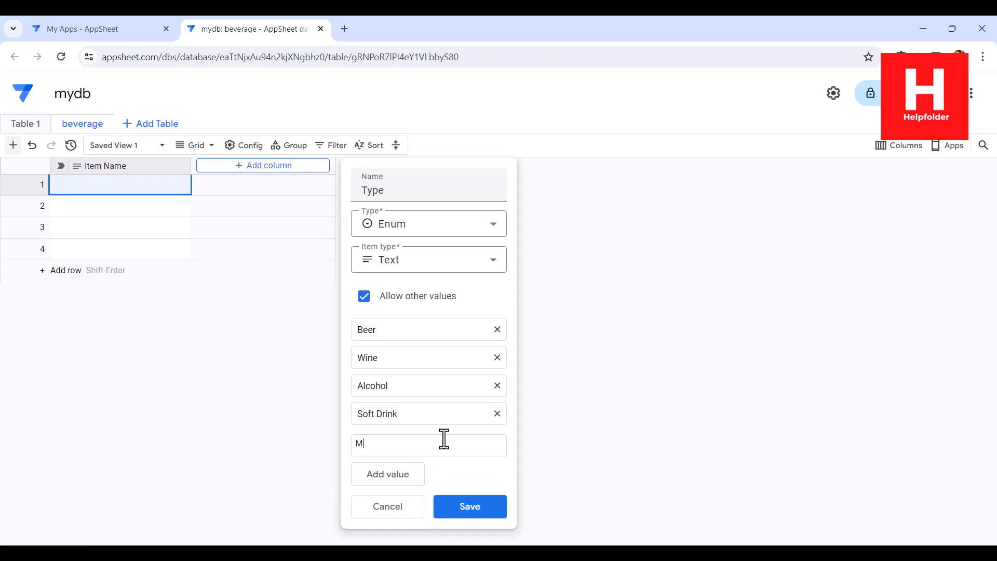
{"action": "left_click", "coordinate": [453, 469]}
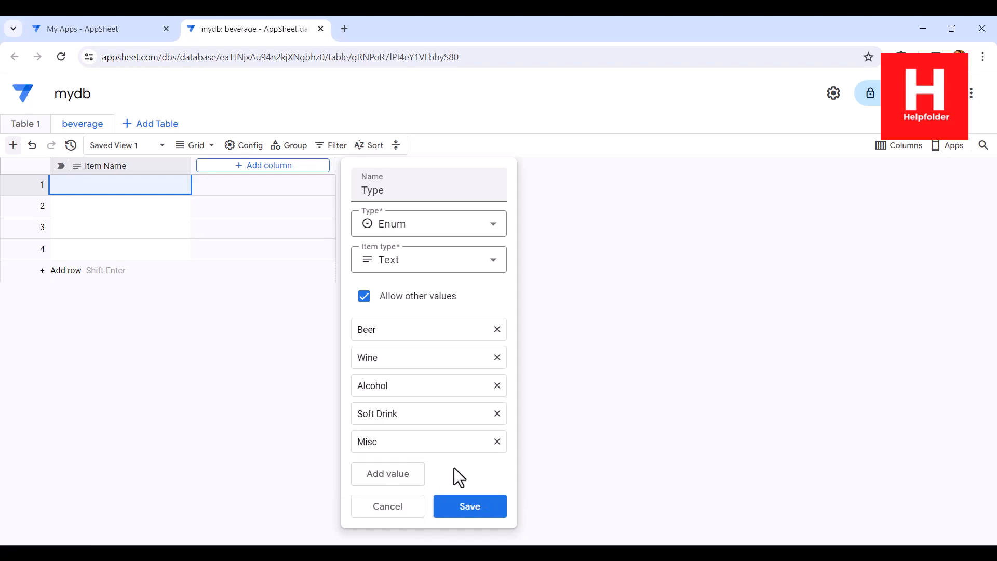
{"action": "left_click", "coordinate": [476, 507]}
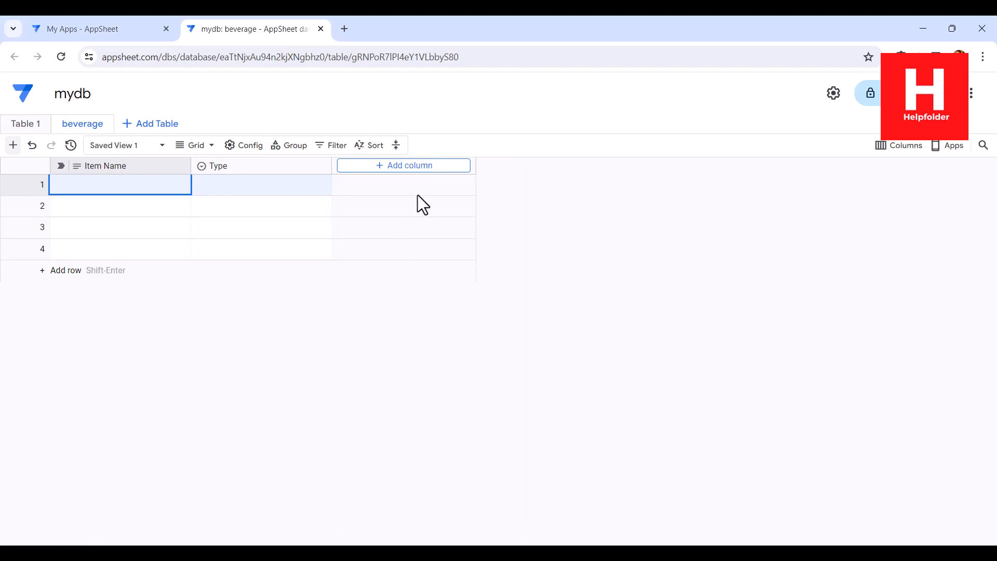
- Add a column named Cost with the Number type to the beverage table
{"action": "left_click", "coordinate": [419, 165]}
{"action": "type", "text": "C"}
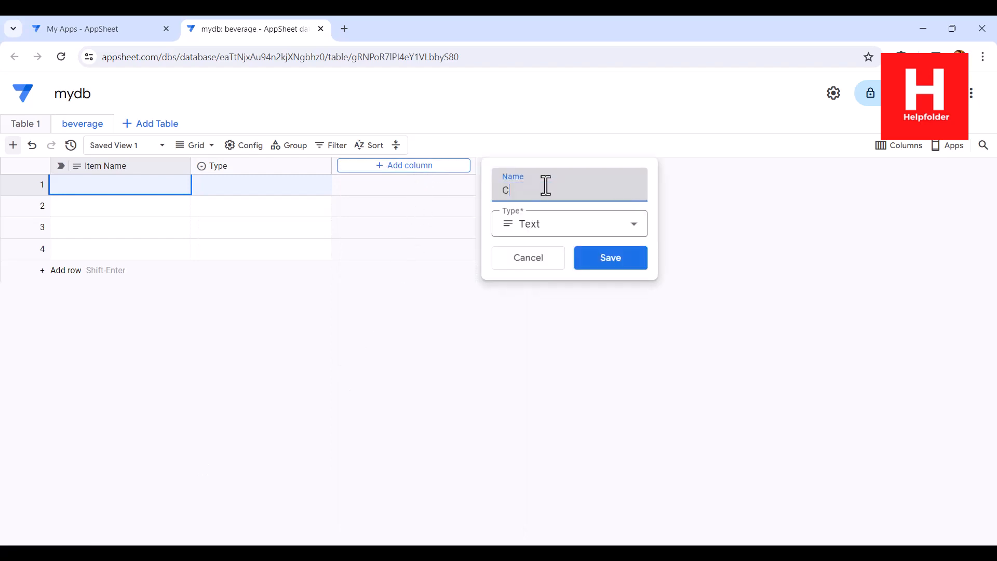
{"action": "type", "text": "ost"}
{"action": "left_click", "coordinate": [551, 230]}
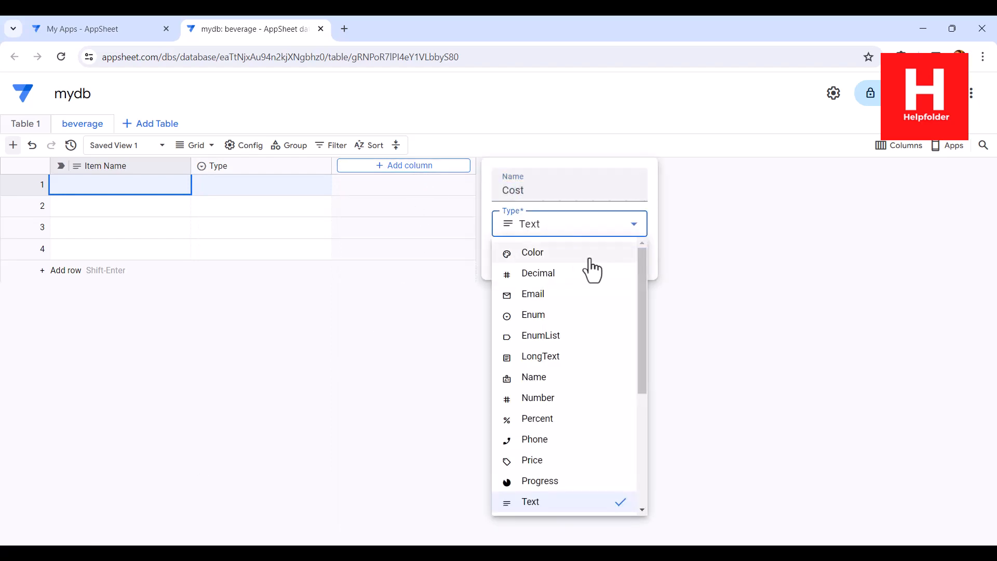
{"action": "left_click", "coordinate": [561, 398]}
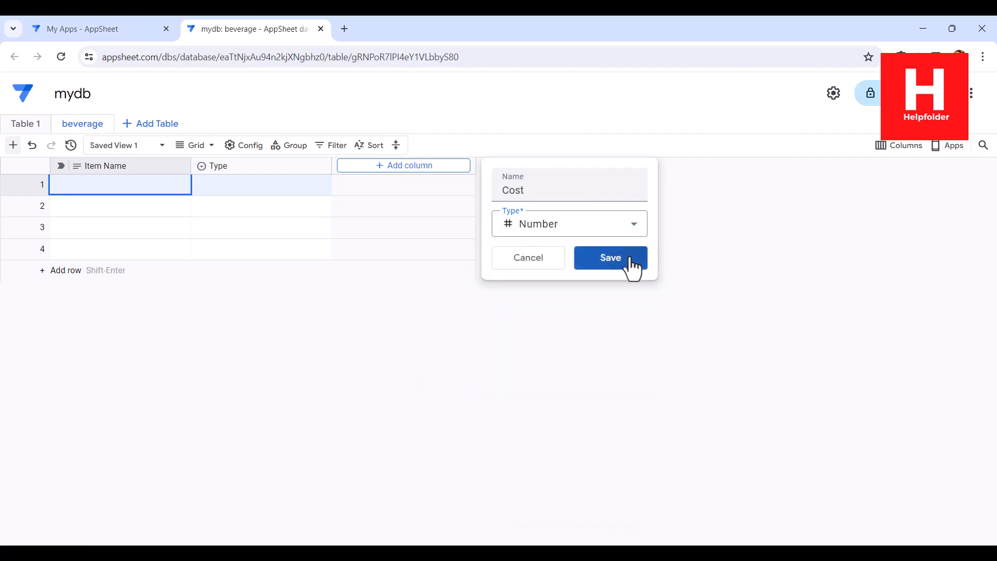
{"action": "left_click", "coordinate": [631, 265]}
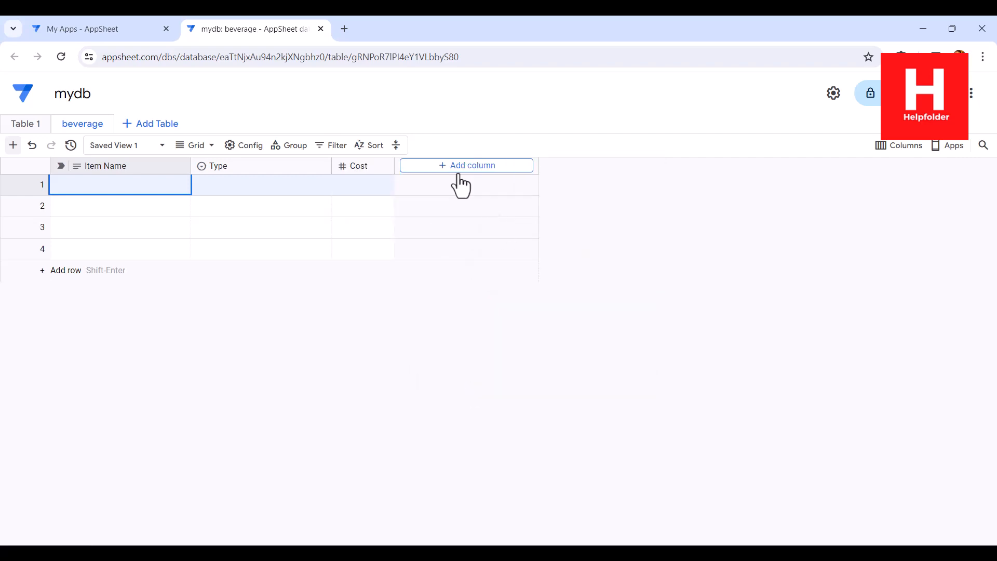
- Add a column named Quantity with the Number type to the beverage table
{"action": "left_click", "coordinate": [458, 167]}
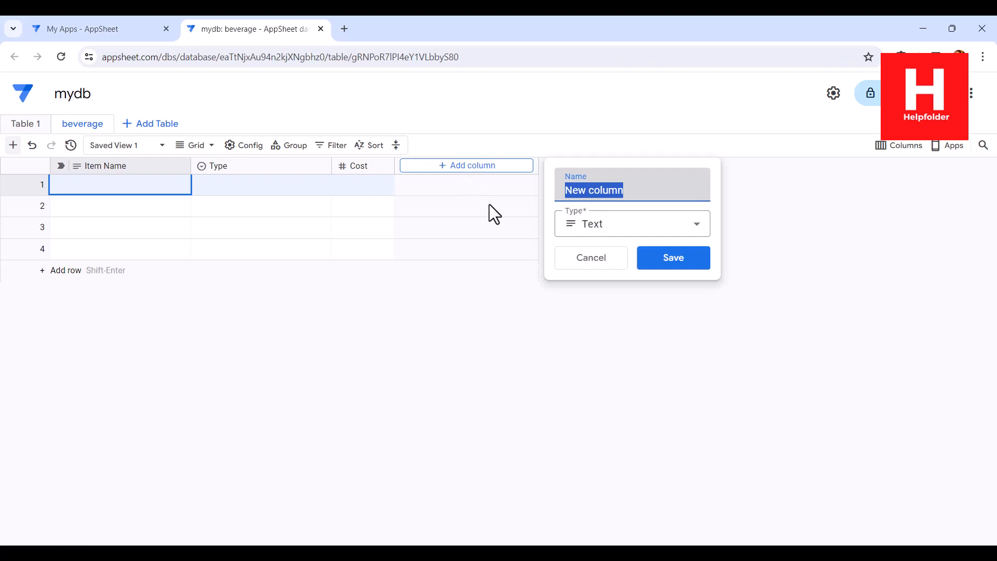
{"action": "type", "text": "Quantit"}
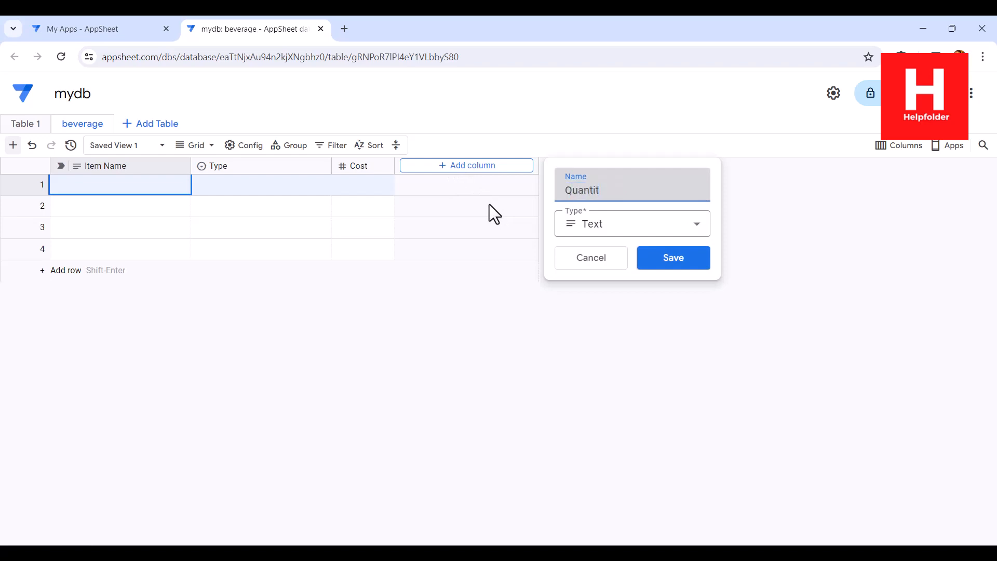
{"action": "type", "text": "y"}
{"action": "left_click", "coordinate": [581, 225]}
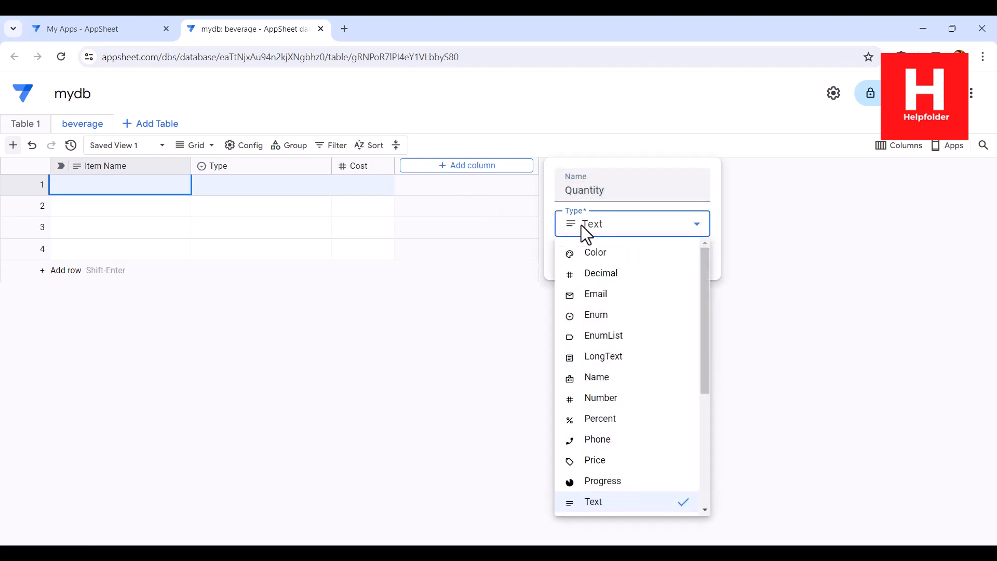
{"action": "left_click", "coordinate": [601, 399]}
{"action": "key", "text": "Return"}
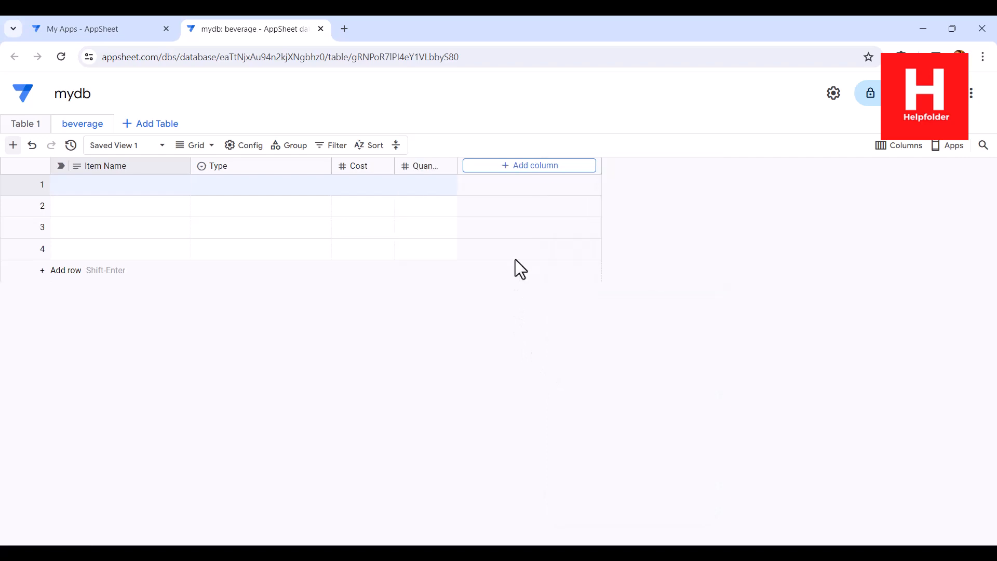
- Add a column named Notes with the Text type to the beverage table
{"action": "left_click", "coordinate": [553, 165]}
{"action": "type", "text": "Notes"}
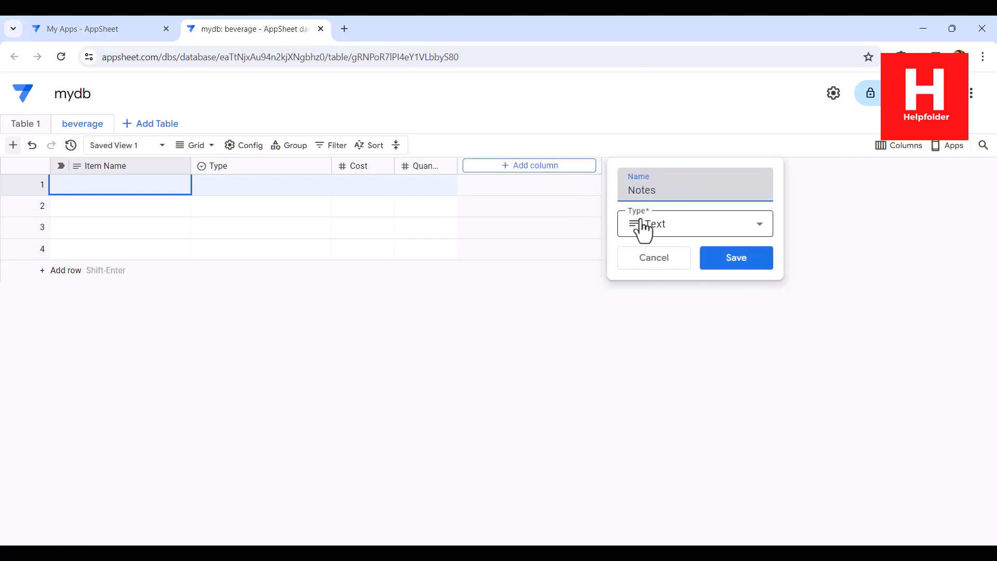
{"action": "left_click", "coordinate": [738, 259]}
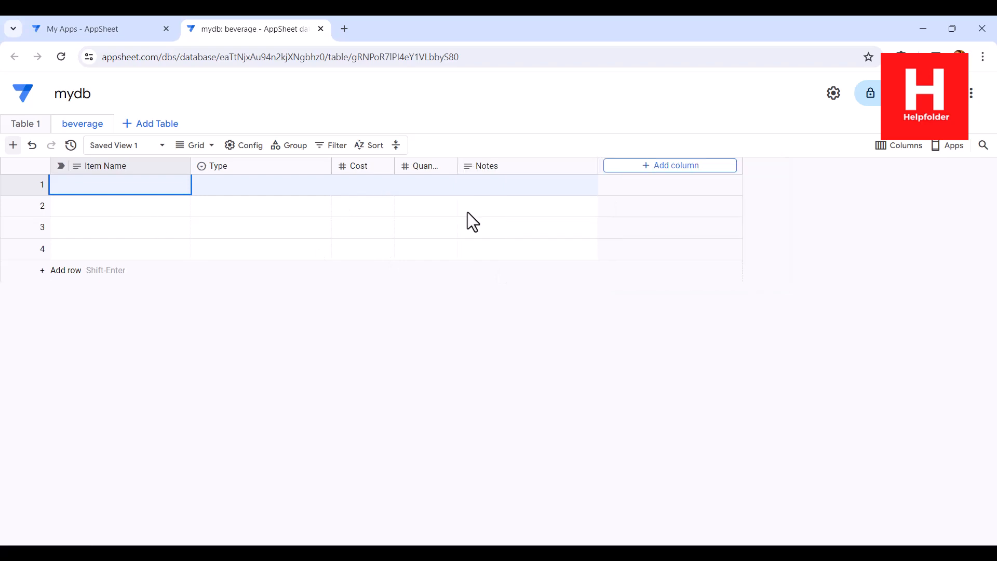
- Start a new app from existing data on the My Apps page, named Beverage Inventory, in the Inventory Management category
{"action": "left_click", "coordinate": [99, 28]}
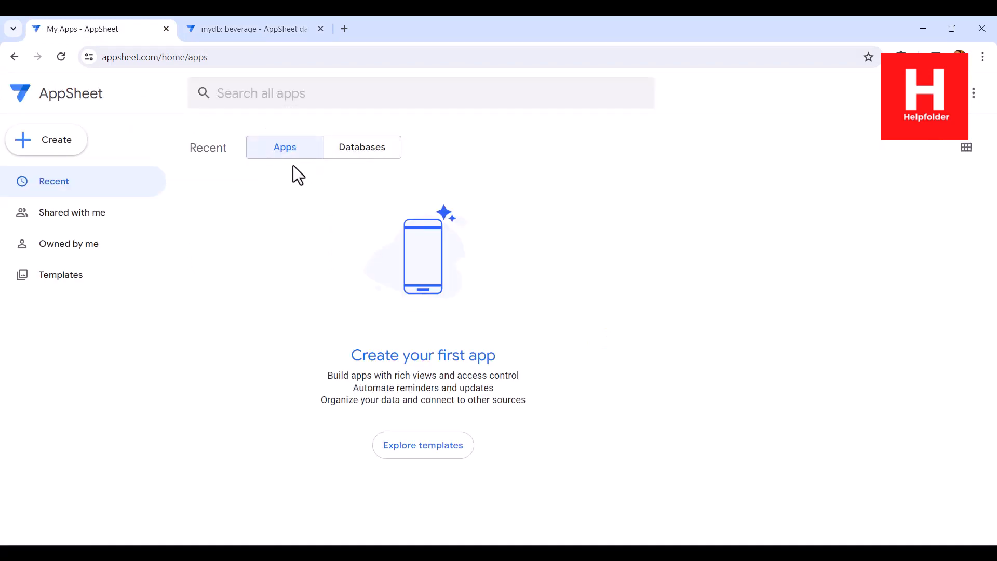
{"action": "left_click", "coordinate": [61, 143]}
{"action": "mouse_move", "coordinate": [73, 186]}
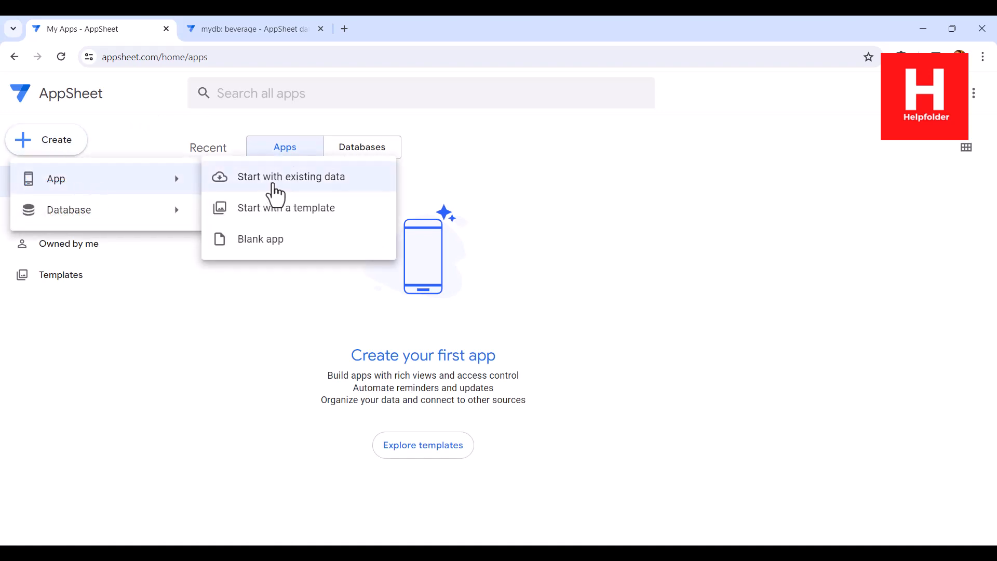
{"action": "left_click", "coordinate": [273, 185]}
{"action": "key", "text": "ctrl+a"}
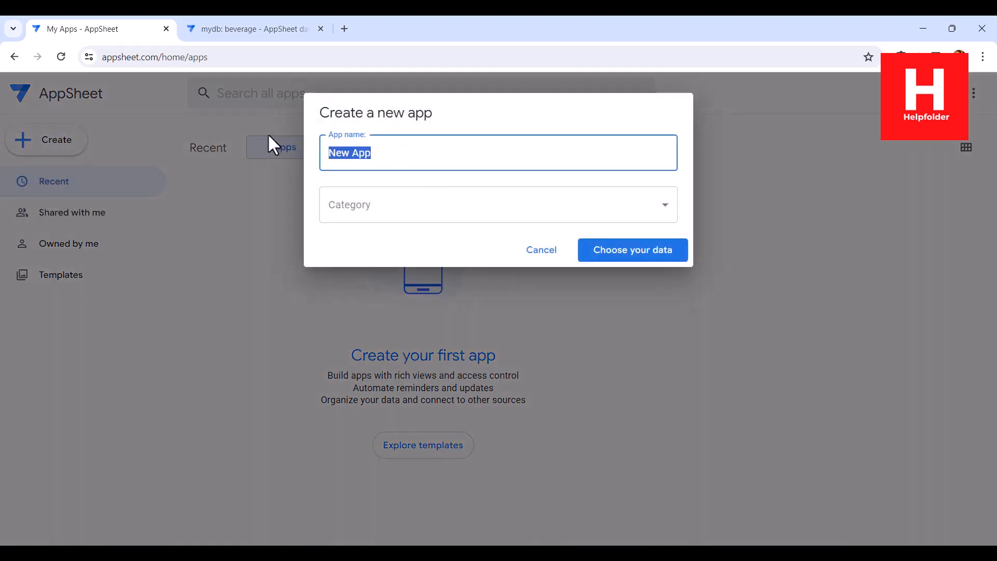
{"action": "type", "text": "Bev"}
{"action": "key", "text": "BackSpace"}
{"action": "type", "text": "verage Inventor"}
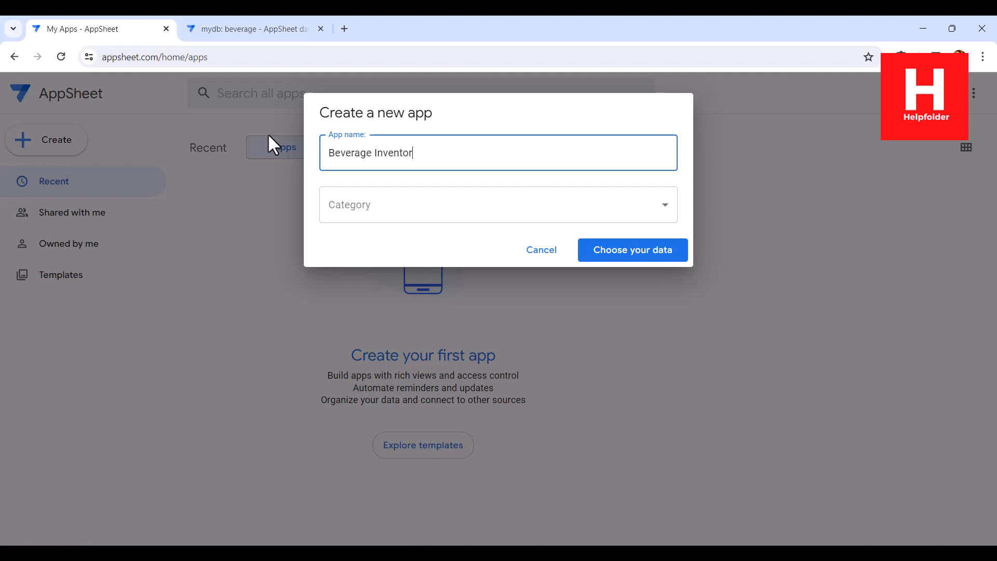
{"action": "type", "text": "y"}
{"action": "left_click", "coordinate": [343, 207]}
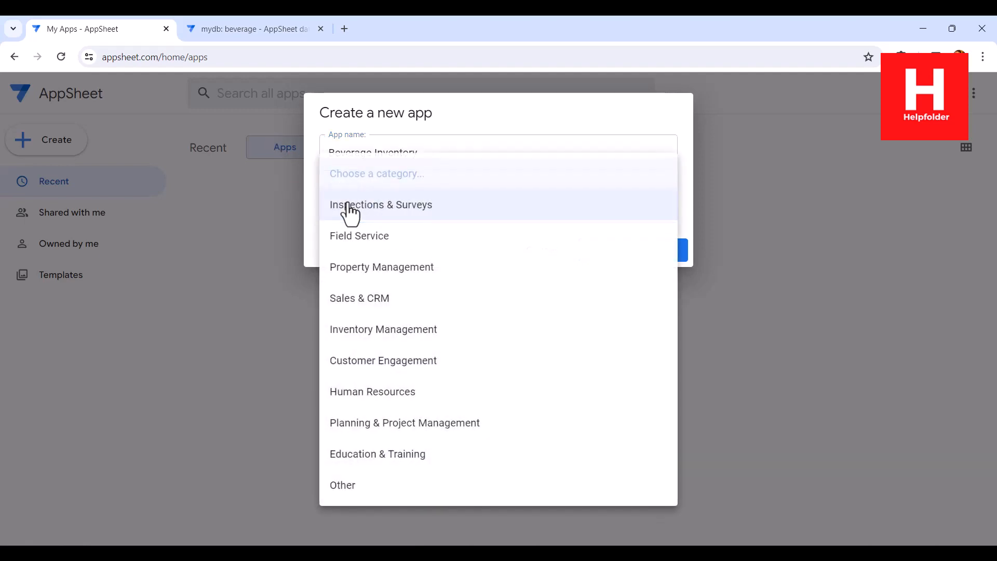
{"action": "left_click", "coordinate": [366, 333]}
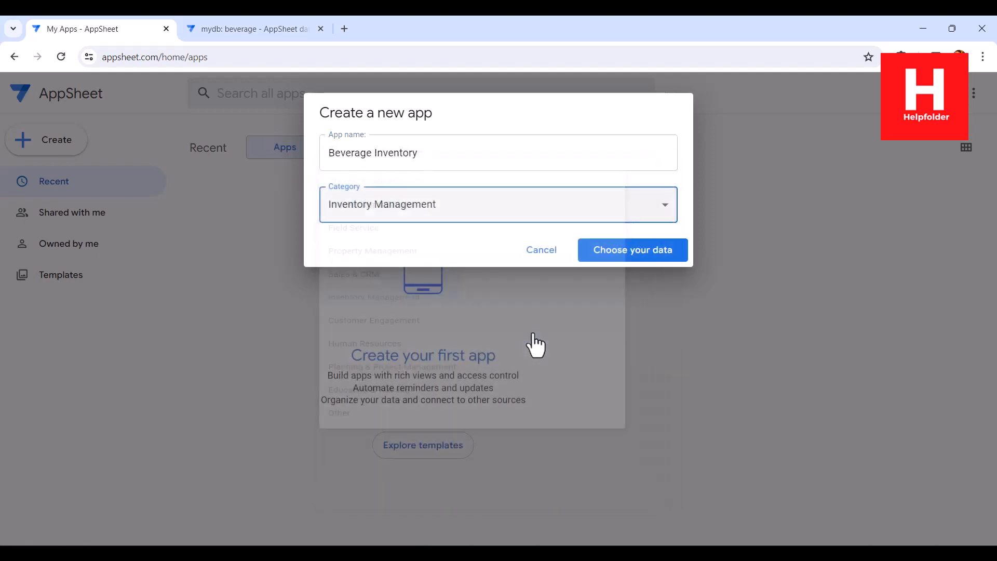
- Create the app from the AppSheet database mydb using only the beverage table, leaving out Table 1, and close the app-ready dialog
{"action": "left_click", "coordinate": [613, 252]}
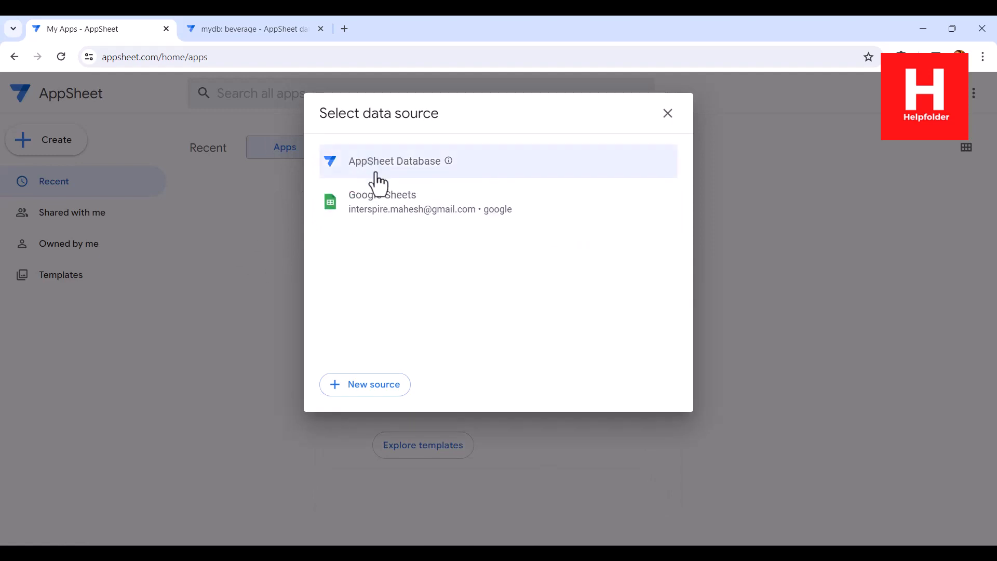
{"action": "left_click", "coordinate": [378, 175]}
{"action": "left_click", "coordinate": [222, 34]}
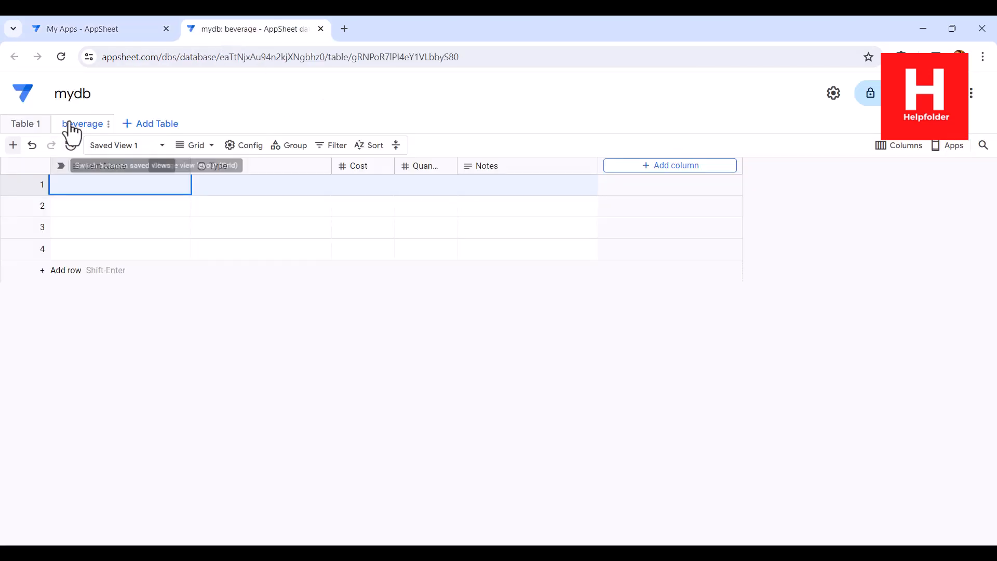
{"action": "left_click", "coordinate": [113, 32]}
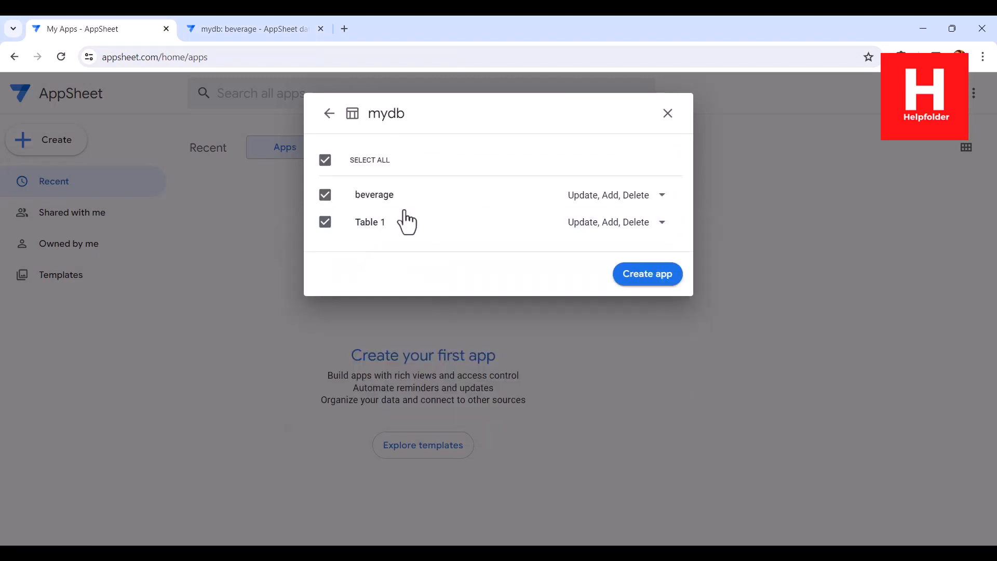
{"action": "left_click", "coordinate": [325, 222]}
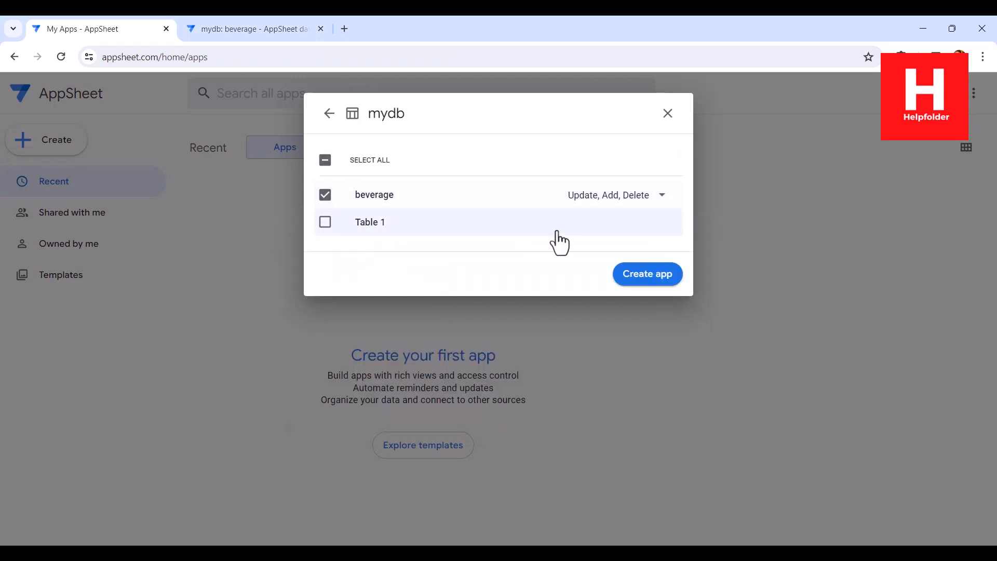
{"action": "left_click", "coordinate": [661, 278]}
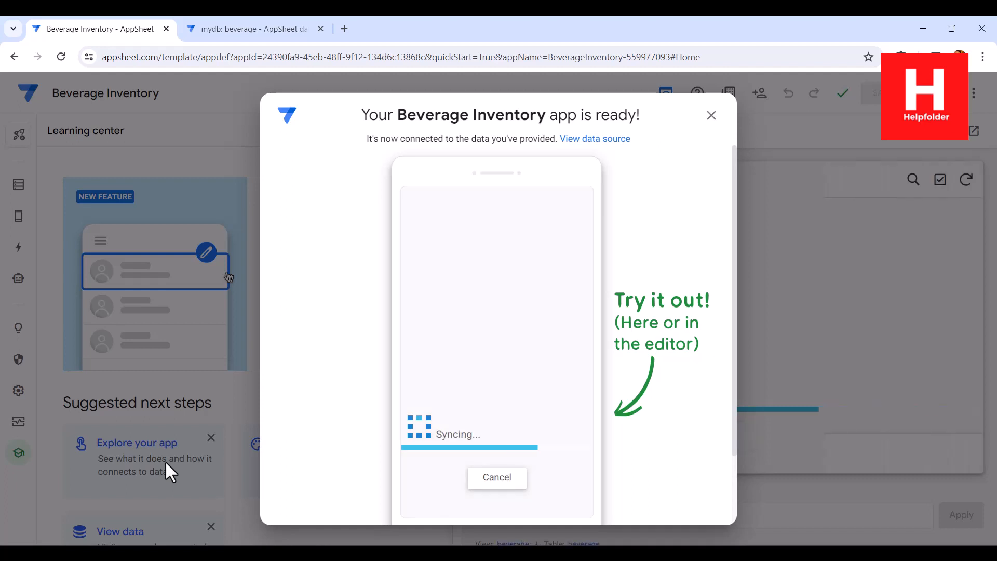
{"action": "left_click", "coordinate": [712, 115]}
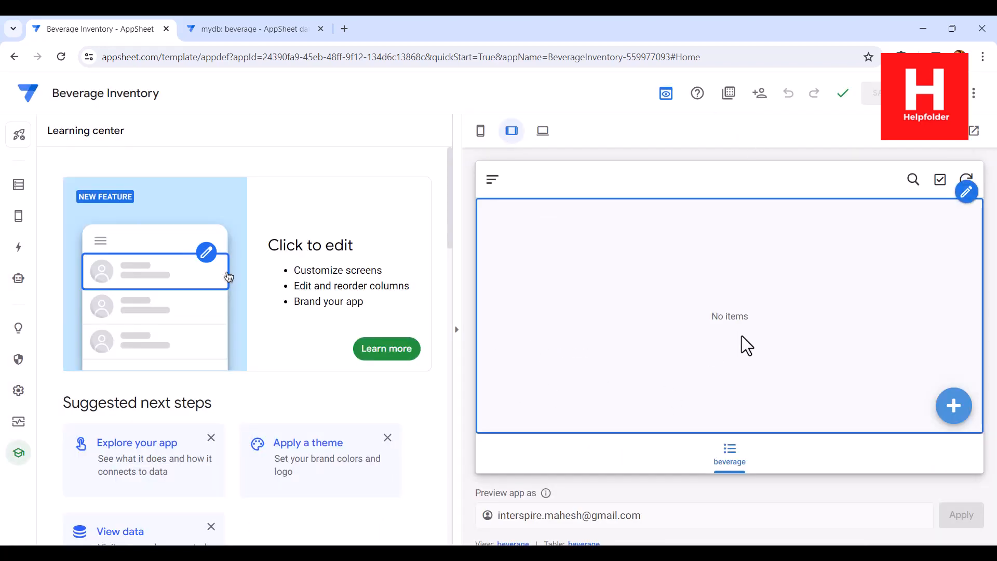
- Open the app's views and change the beverage view's type to table
{"action": "mouse_move", "coordinate": [18, 224]}
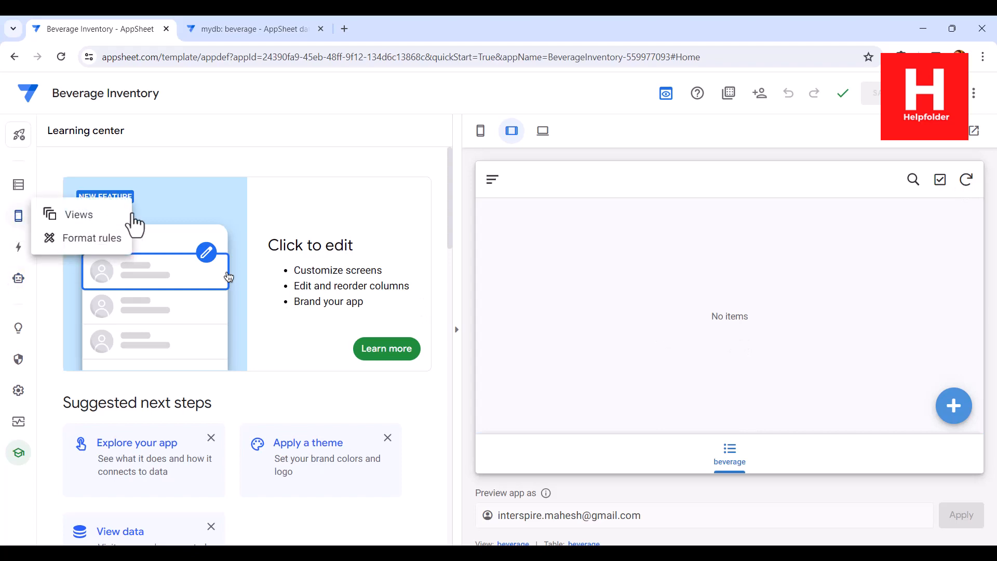
{"action": "left_click", "coordinate": [87, 221]}
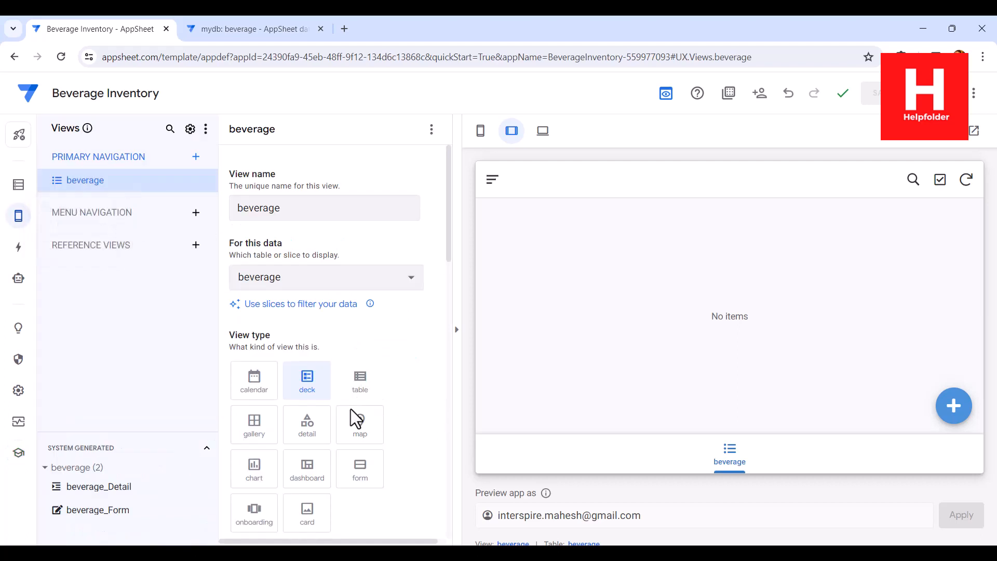
{"action": "left_click", "coordinate": [371, 399]}
- Remove the Item Name sorting and the Type grouping from the beverage view and save the app
{"action": "scroll", "coordinate": [400, 387], "scroll_direction": "down", "scroll_amount": 6}
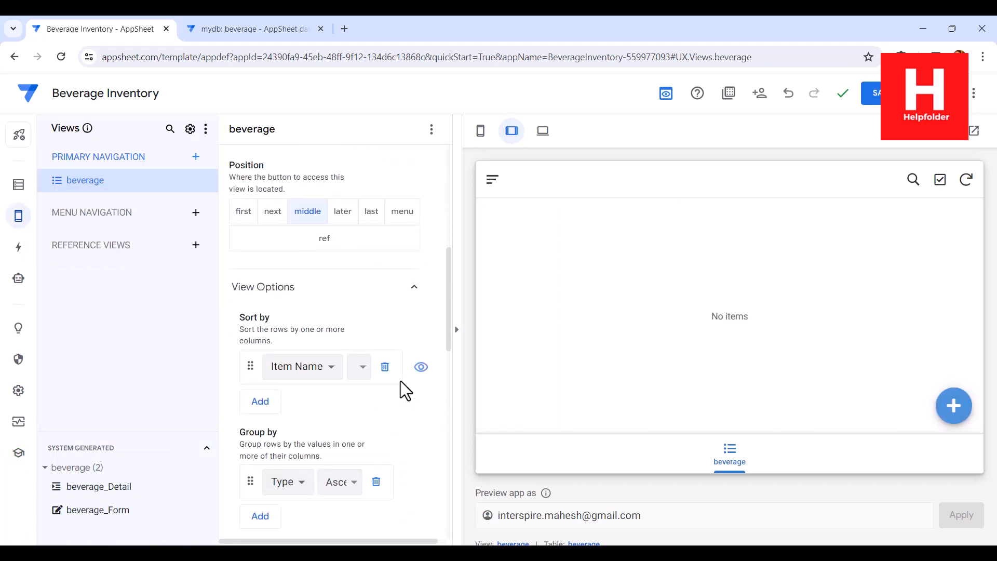
{"action": "left_click", "coordinate": [385, 367]}
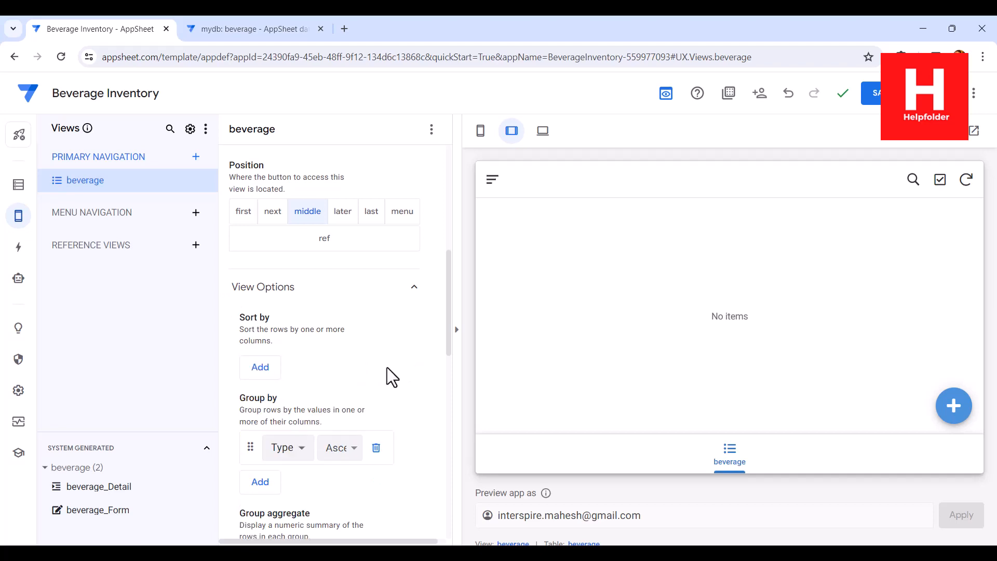
{"action": "left_click", "coordinate": [378, 446]}
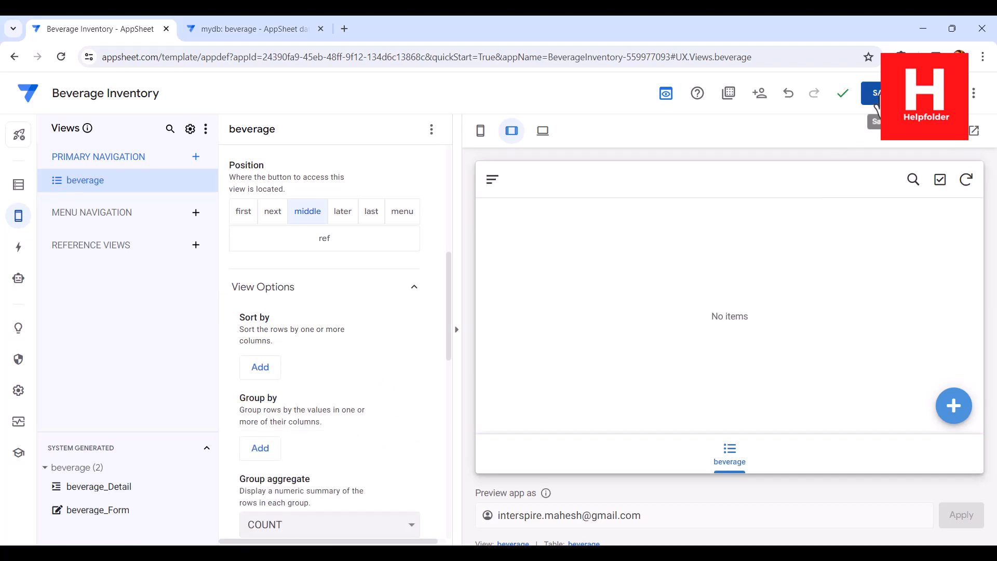
{"action": "left_click", "coordinate": [872, 95]}
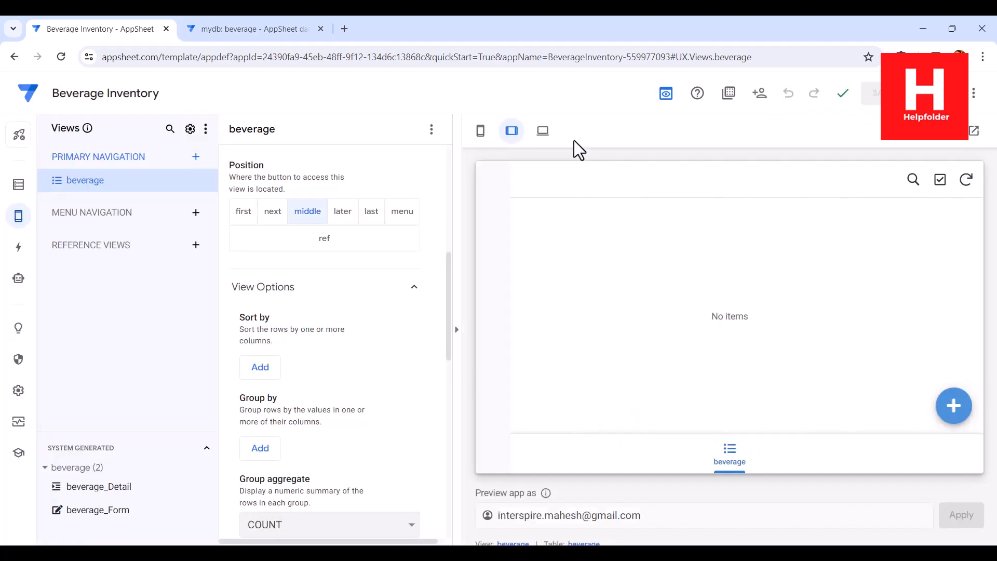
- Open the desktop preview of the app and start a beverage entry named Smirnoff Beer with the type Beer
{"action": "left_click", "coordinate": [542, 131]}
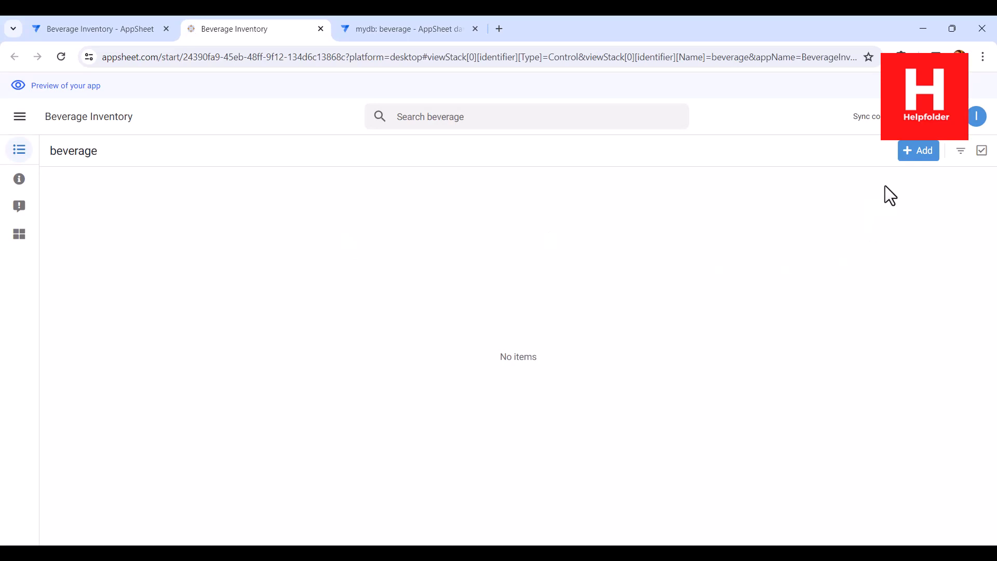
{"action": "left_click", "coordinate": [918, 151]}
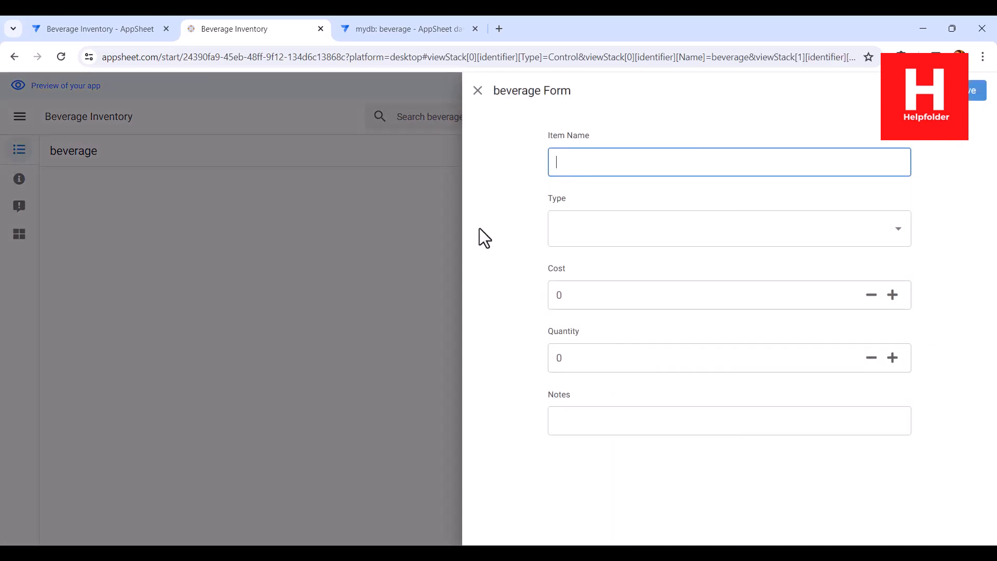
{"action": "type", "text": "Smirnoff Beer"}
{"action": "left_click", "coordinate": [608, 234]}
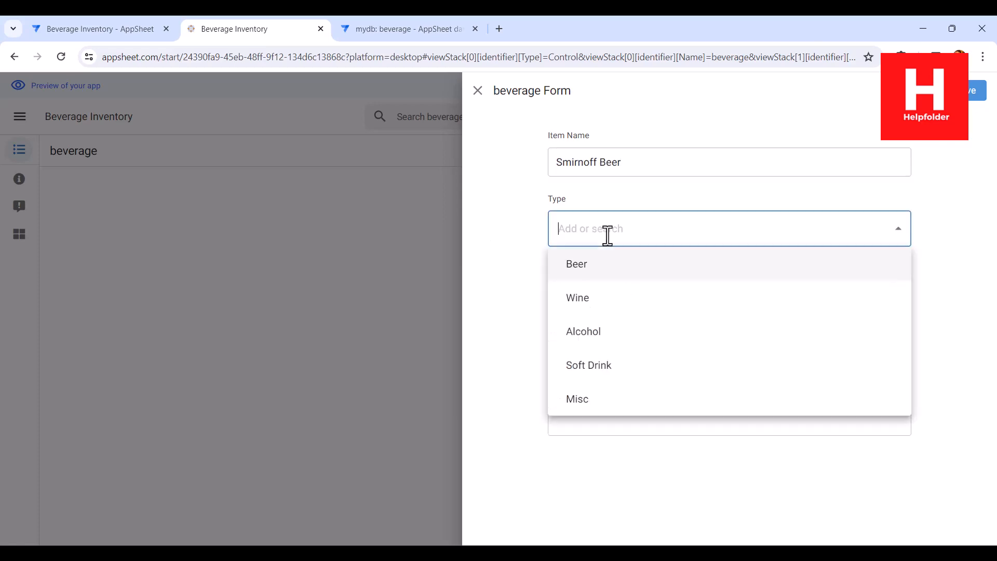
{"action": "left_click", "coordinate": [579, 266]}
- Enter a cost of 8.99 and a quantity of 1 for the Smirnoff Beer entry
{"action": "left_click", "coordinate": [587, 295]}
{"action": "type", "text": "8.99"}
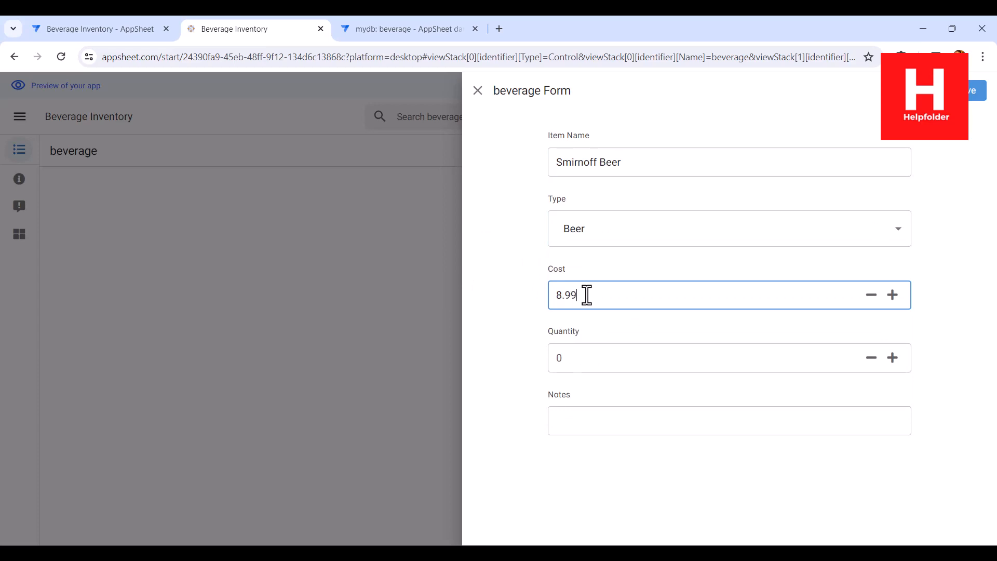
{"action": "left_click", "coordinate": [583, 355]}
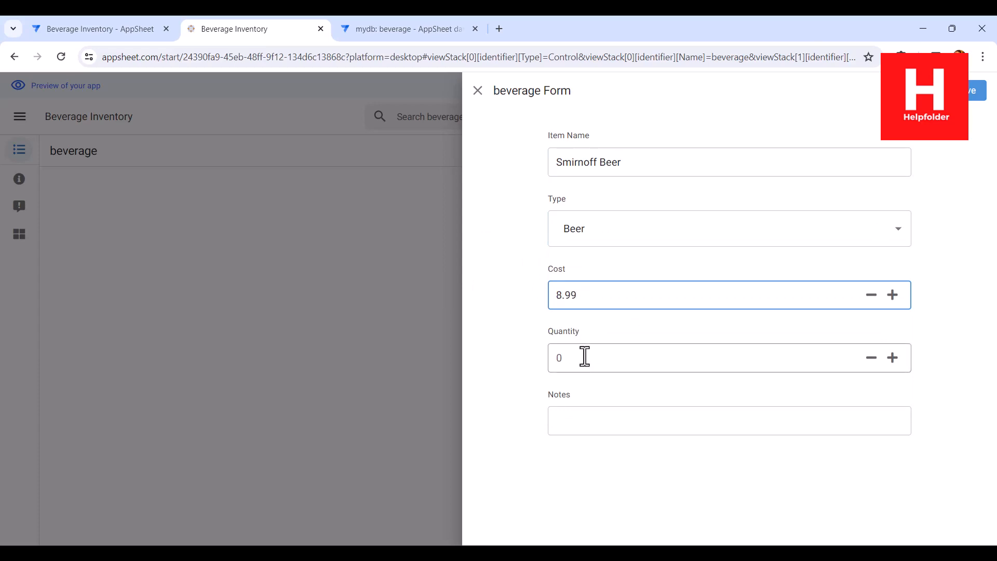
{"action": "type", "text": "1"}
{"action": "left_click", "coordinate": [513, 330]}
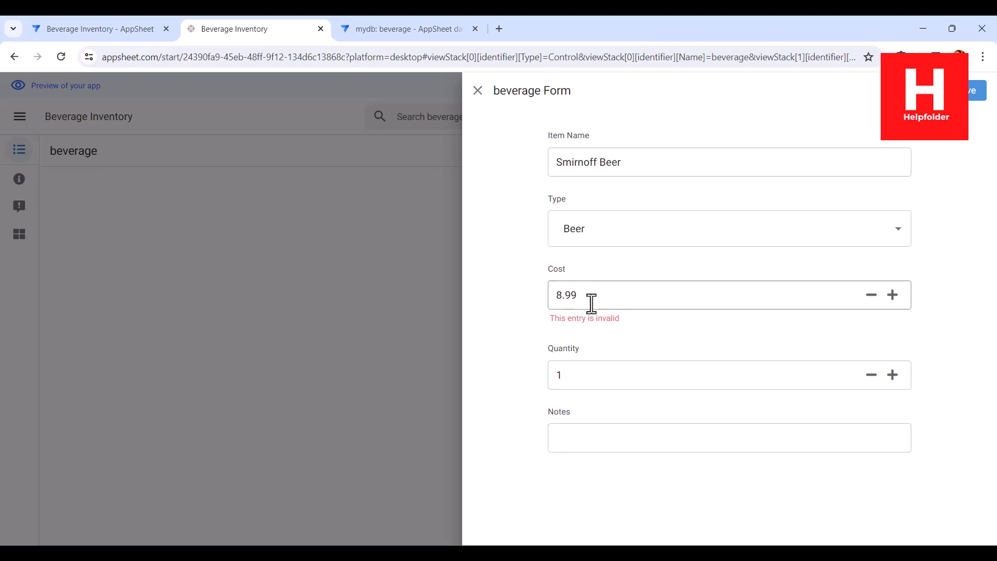
- Set the Smirnoff Beer entry's cost to 9 and save the entry
{"action": "left_click_drag", "start_coordinate": [589, 298], "coordinate": [519, 304]}
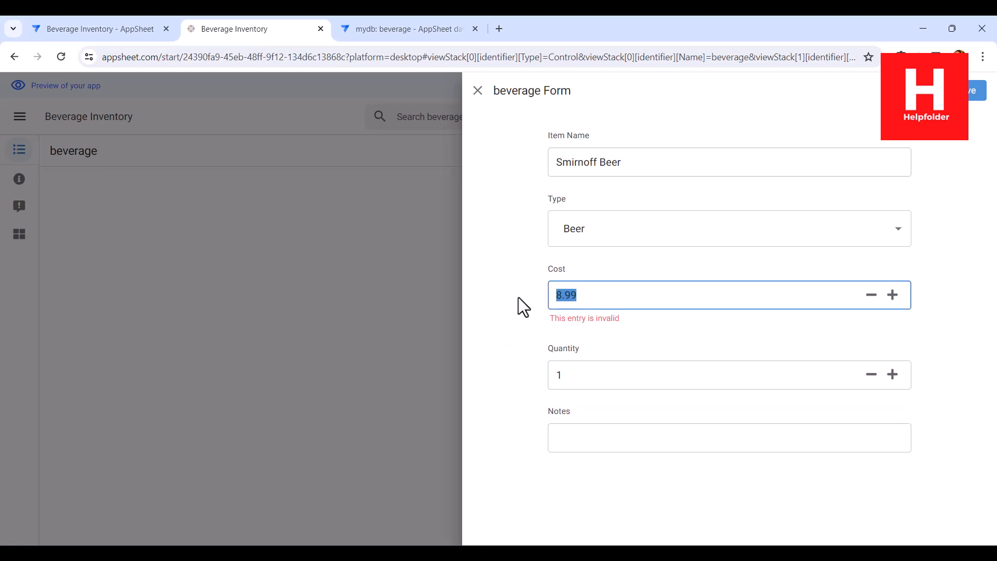
{"action": "type", "text": "9"}
{"action": "left_click", "coordinate": [518, 299]}
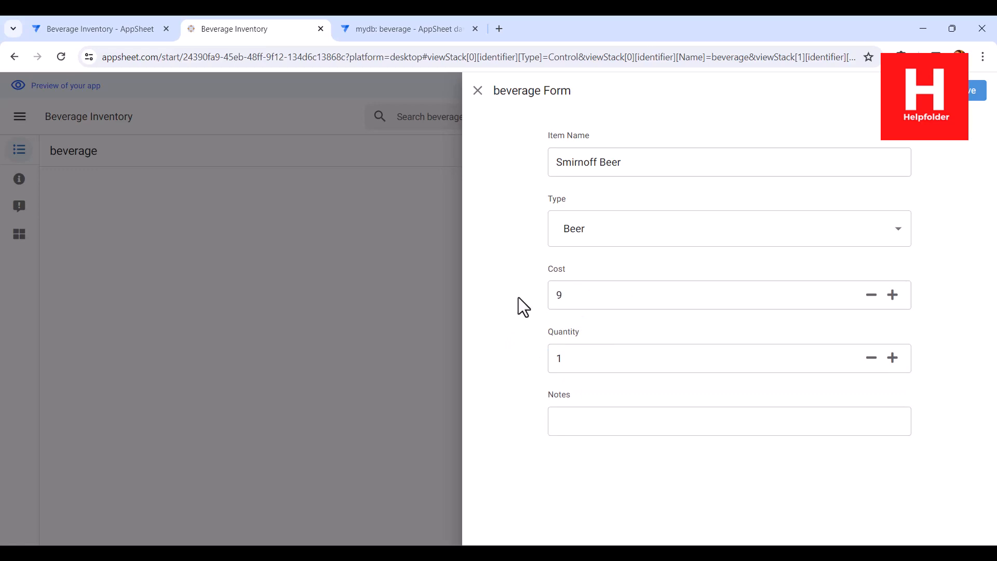
{"action": "left_click", "coordinate": [973, 92]}
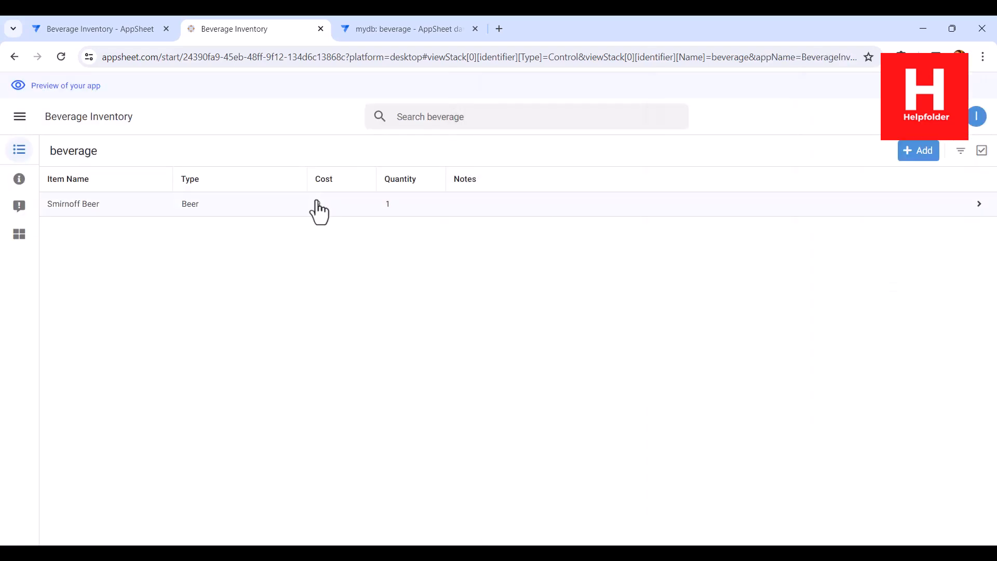